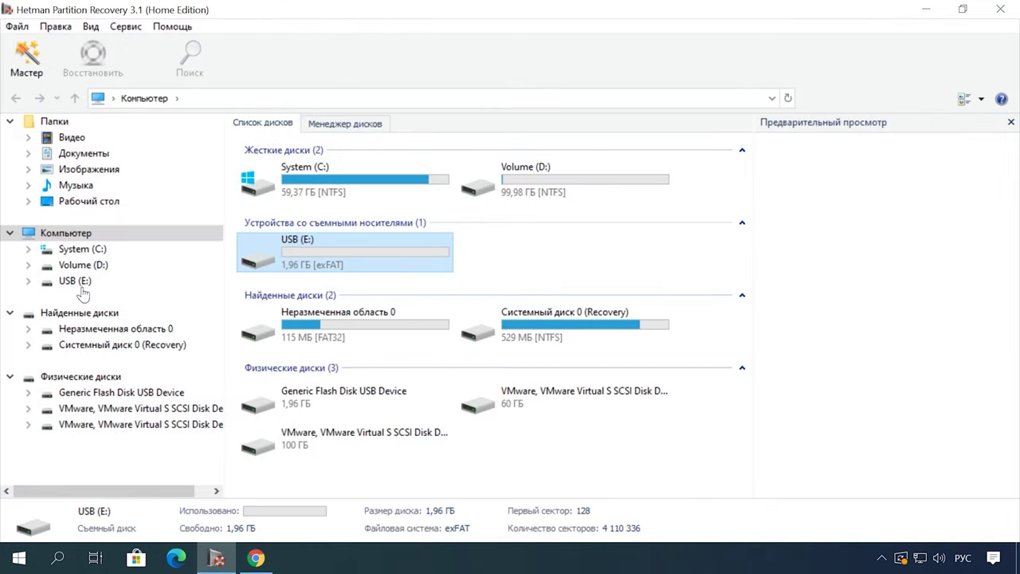
# - Scan the USB (E:) drive for deleted data and open its deleted Video folder
pyautogui.doubleClick(75, 281)
pyautogui.click(656, 458)
pyautogui.click(655, 458)
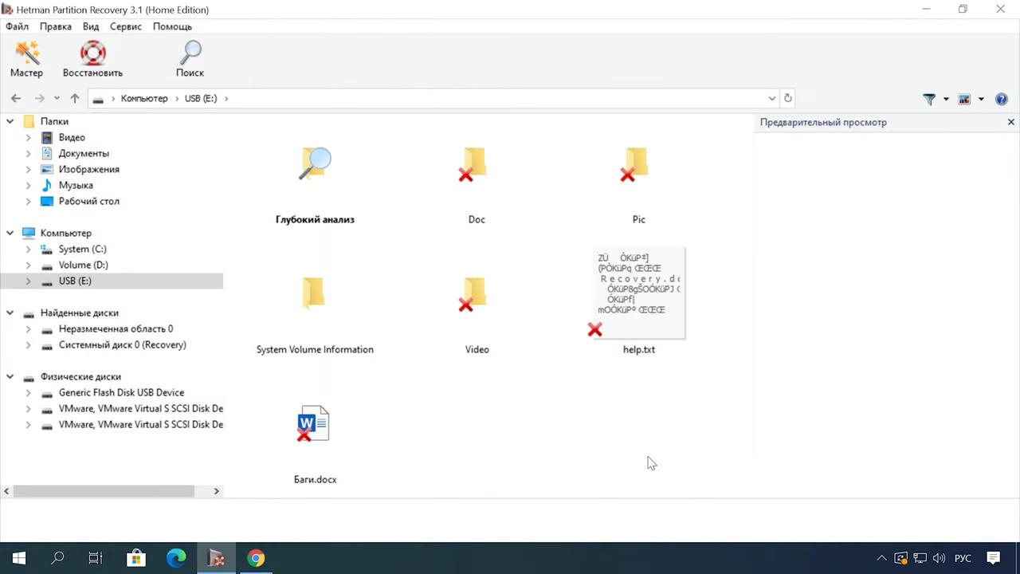
pyautogui.click(89, 361)
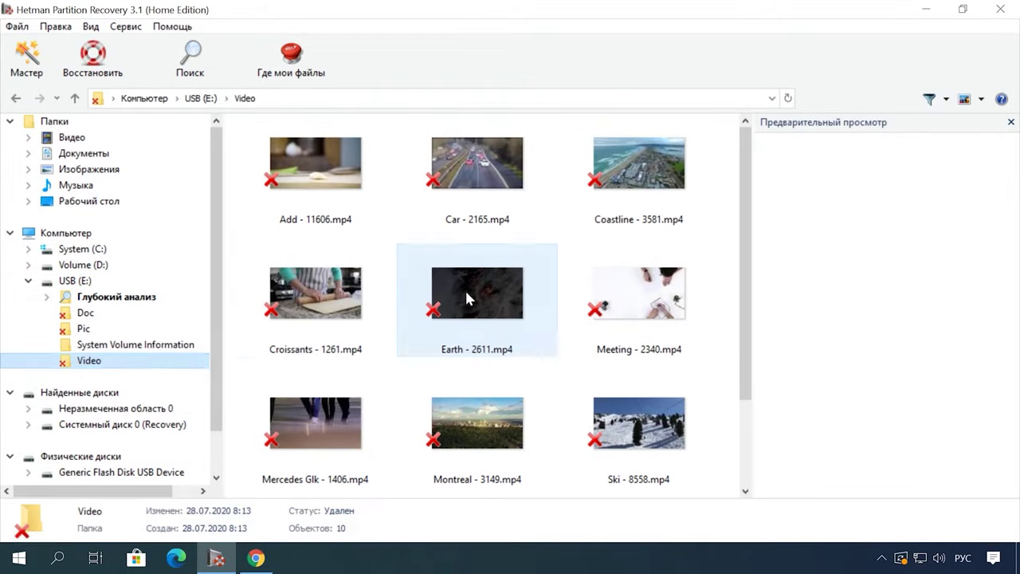
# - Play a preview of the deleted video Earth - 2611.mp4, skip ahead in it, and open the file's available actions
pyautogui.click(471, 285)
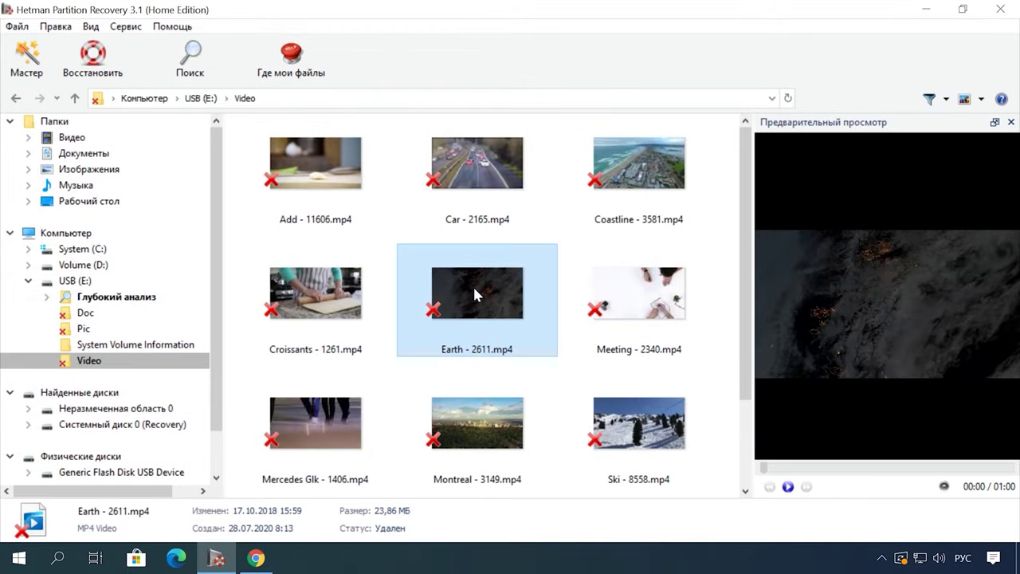
pyautogui.click(790, 487)
pyautogui.moveTo(813, 468); pyautogui.dragTo(875, 468)
pyautogui.click(789, 486)
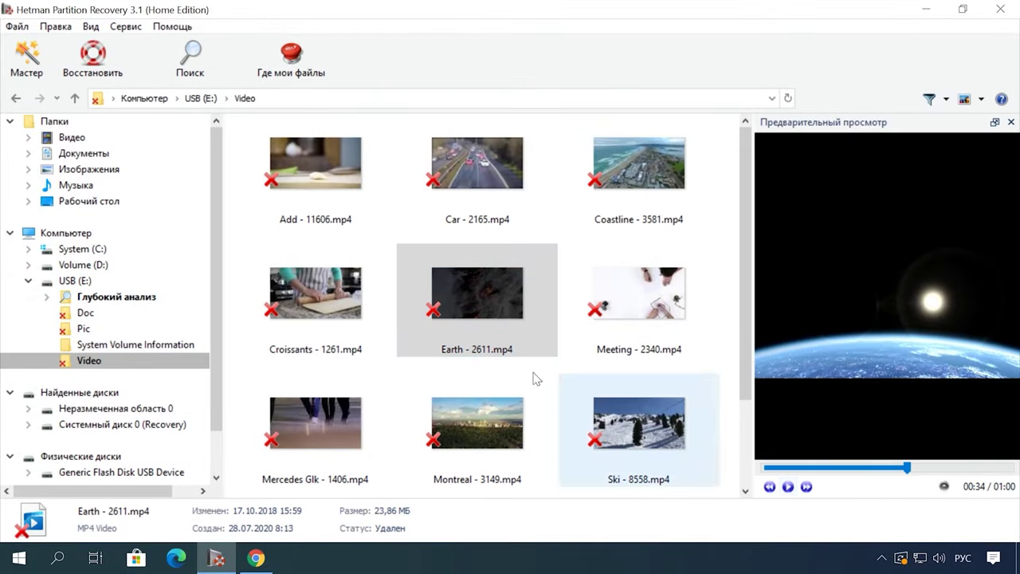
pyautogui.rightClick(486, 292)
pyautogui.click(542, 298)
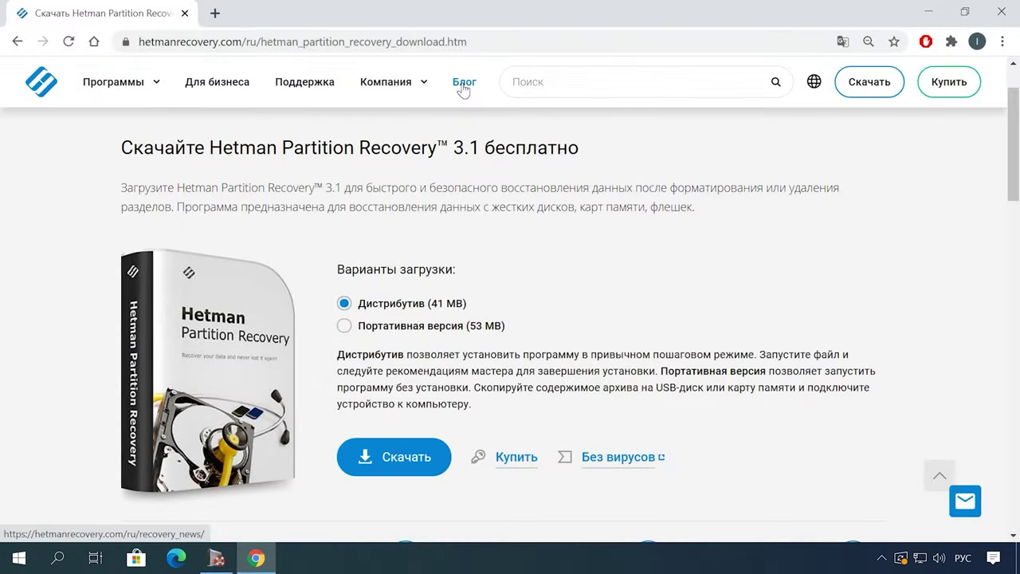
# - Switch to Chrome, open the Hetman site's blog and go to page 5 of its article list
pyautogui.click(464, 83)
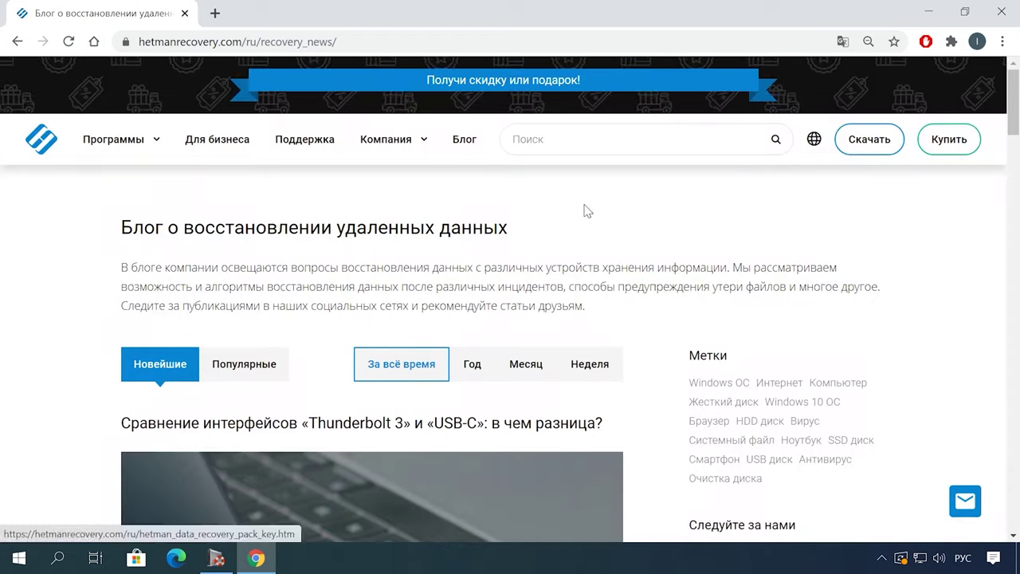
pyautogui.scroll(-10, 629, 253)
pyautogui.scroll(-20, 634, 259)
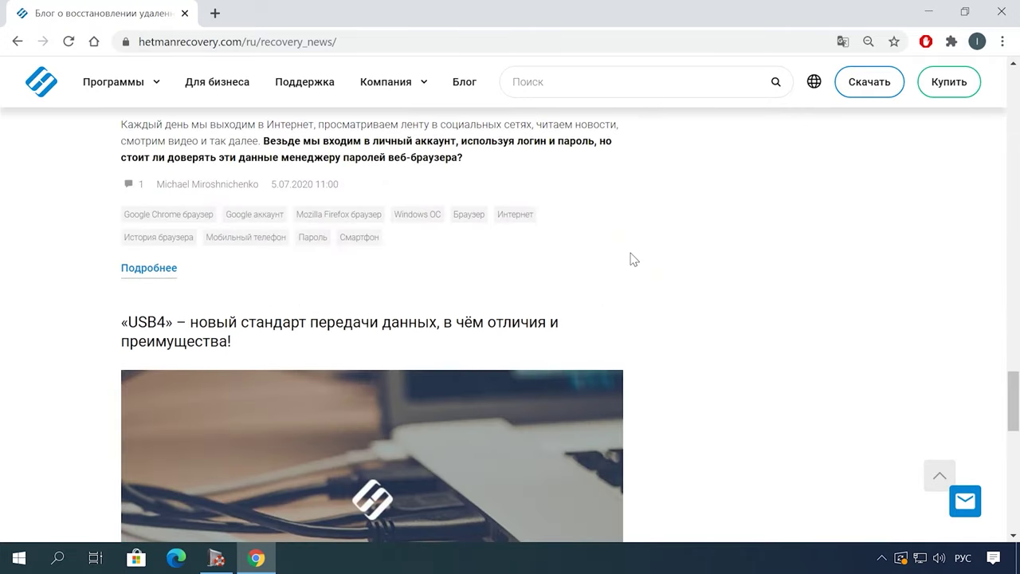
pyautogui.scroll(-10, 631, 258)
pyautogui.click(353, 439)
pyautogui.scroll(-4, 522, 221)
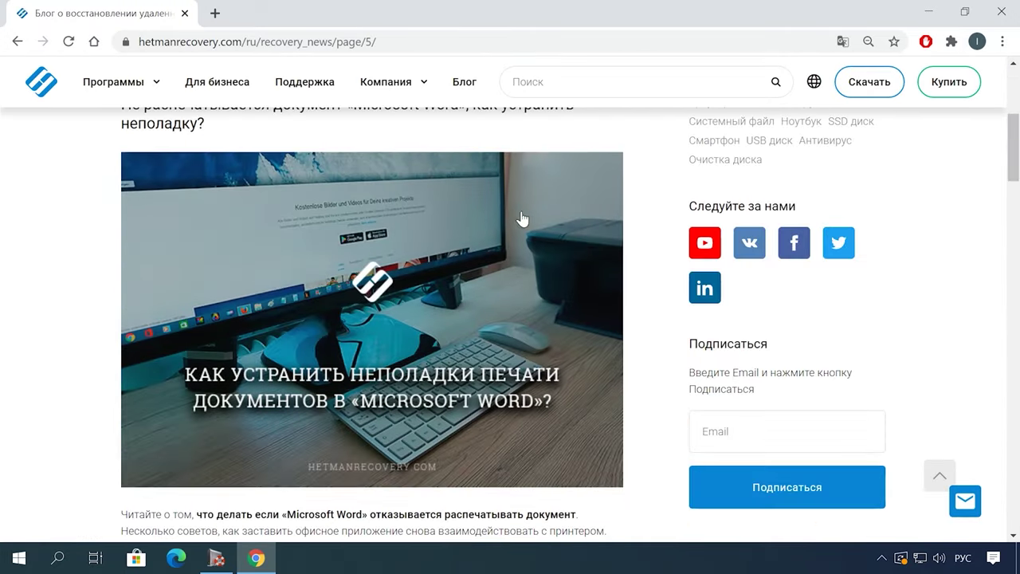
# - Open the blog article on fixing Microsoft Word document printing problems and read through its instructions
pyautogui.scroll(1, 526, 196)
pyautogui.click(527, 196)
pyautogui.scroll(-15, 585, 335)
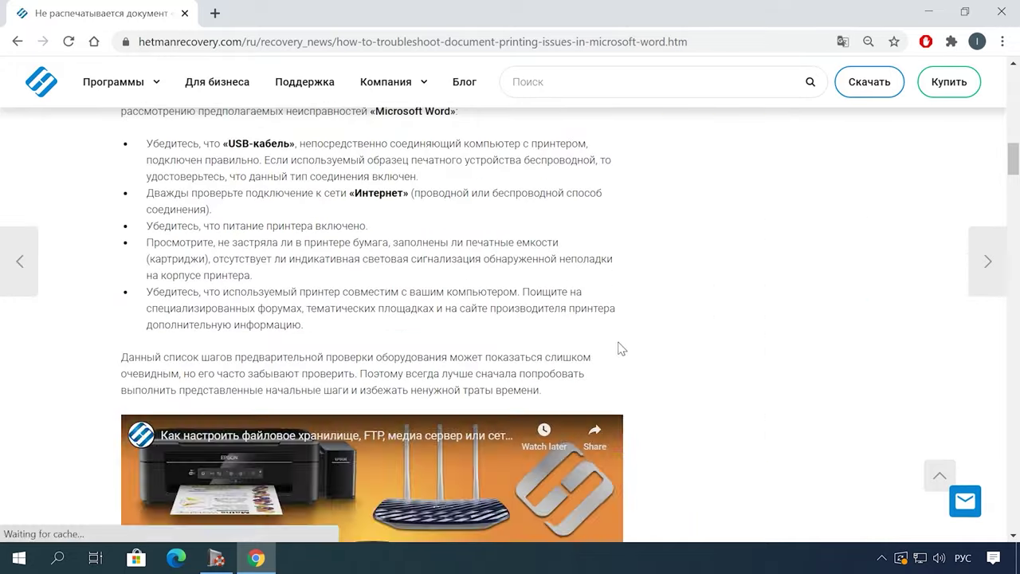
pyautogui.scroll(-10, 621, 348)
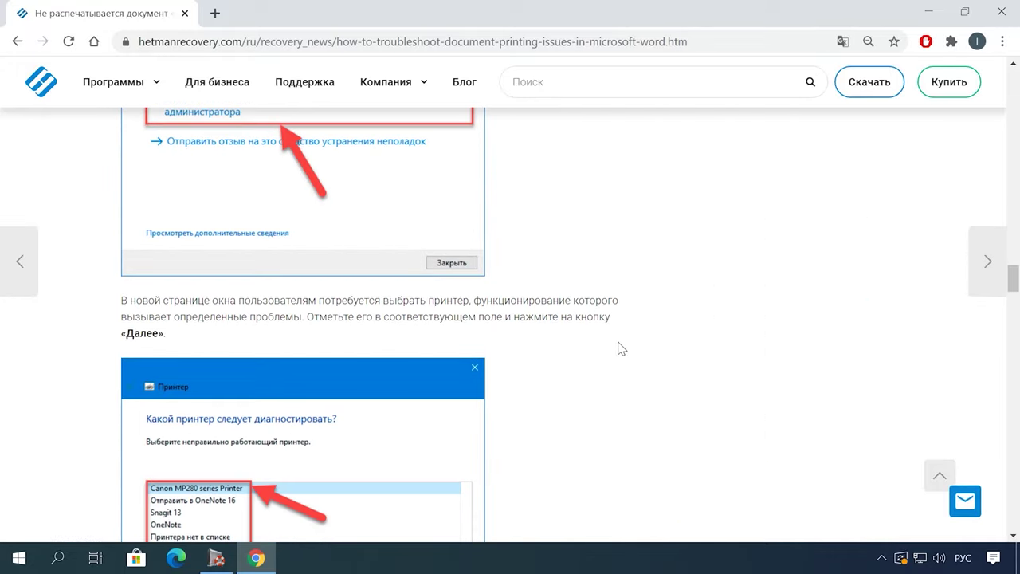
# - Open the Hetman site's message widget
pyautogui.click(963, 504)
pyautogui.click(869, 326)
pyautogui.click(841, 413)
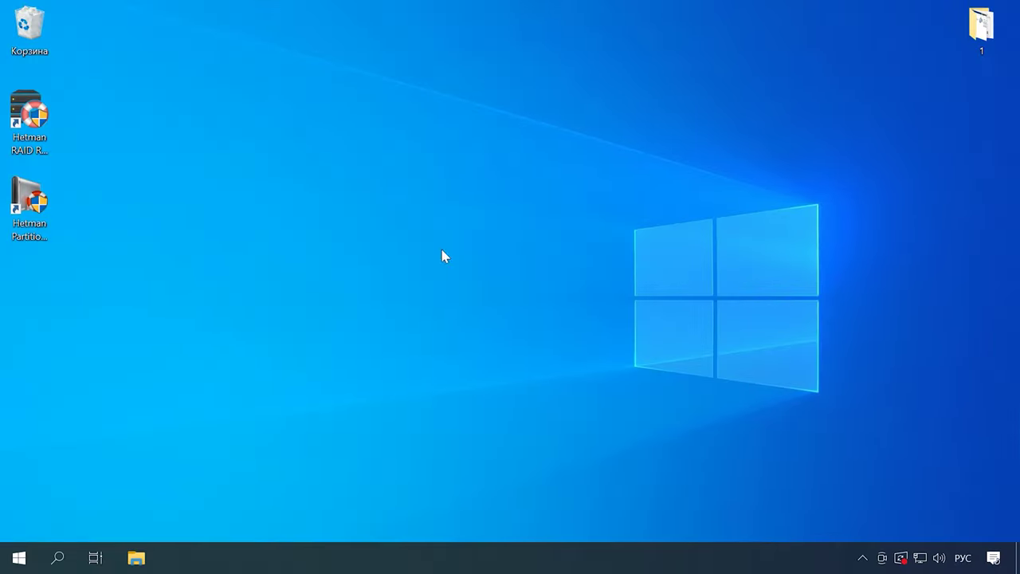
# - Examine the desktop shortcuts' context menus, expanding the one for Google Chrome to its additional options
pyautogui.doubleClick(31, 227)
pyautogui.rightClick(37, 228)
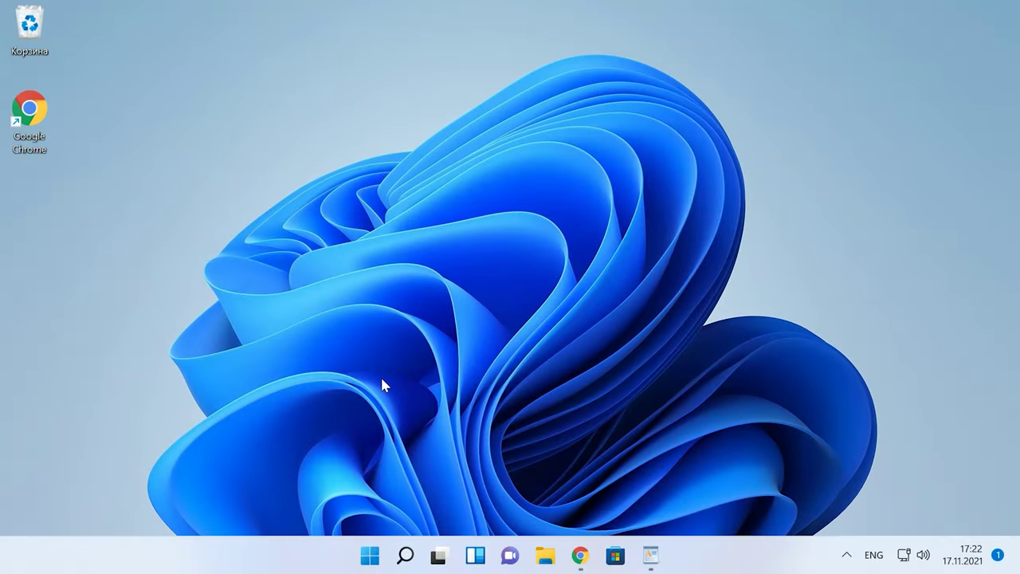
pyautogui.rightClick(32, 124)
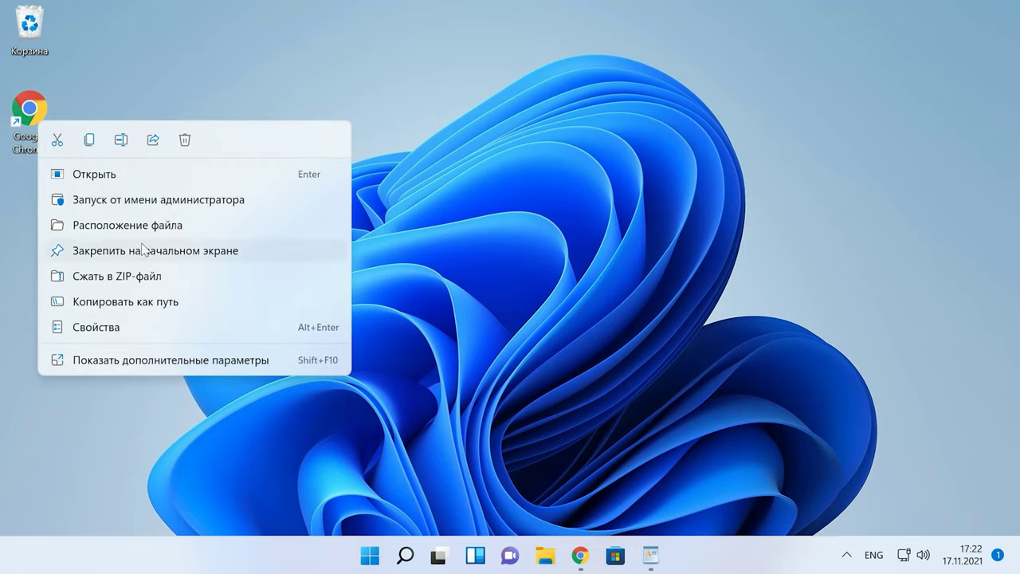
pyautogui.click(208, 366)
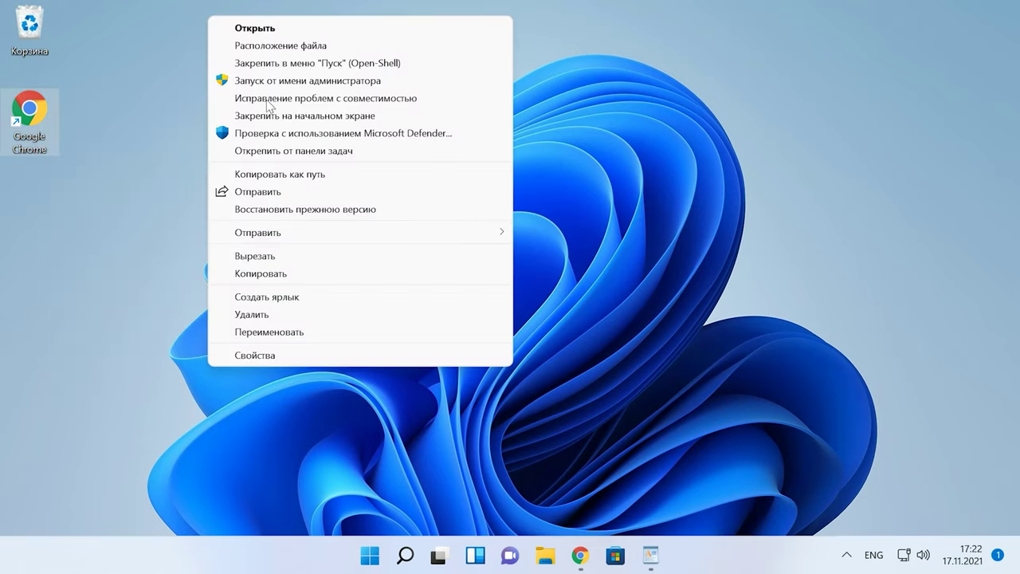
# - Start the Registry Editor by running the command regedit
pyautogui.rightClick(369, 556)
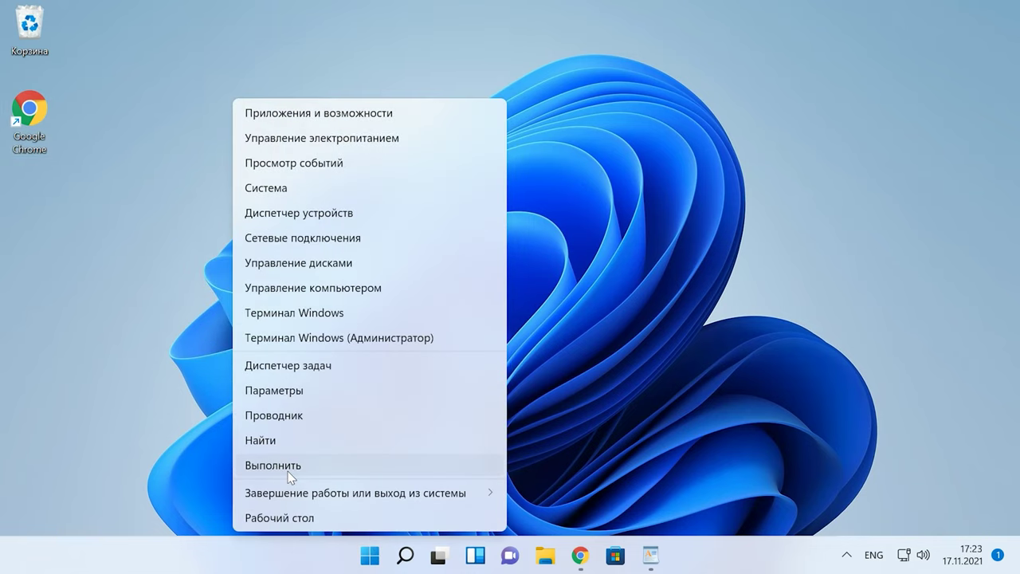
pyautogui.click(289, 471)
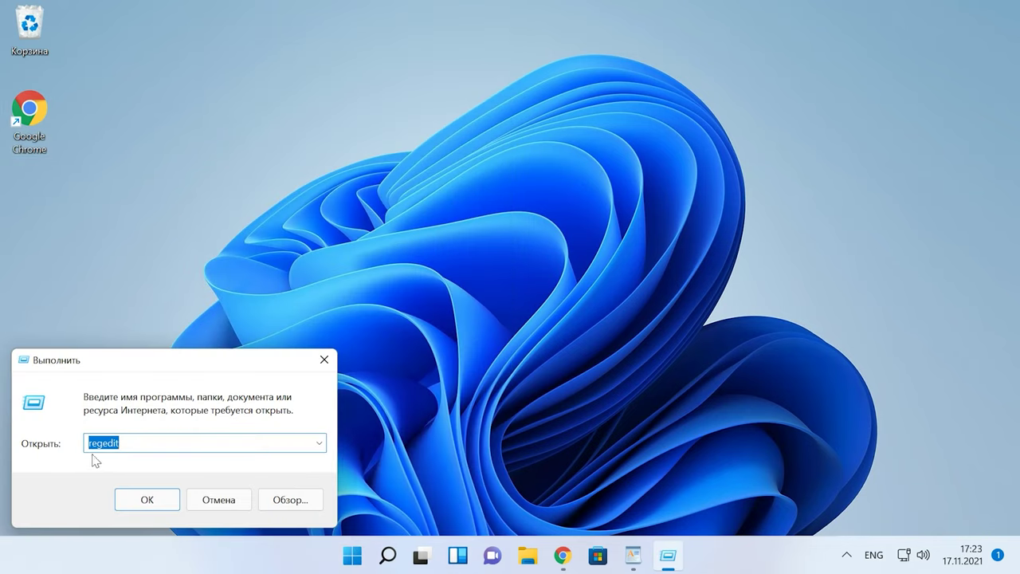
pyautogui.click(142, 496)
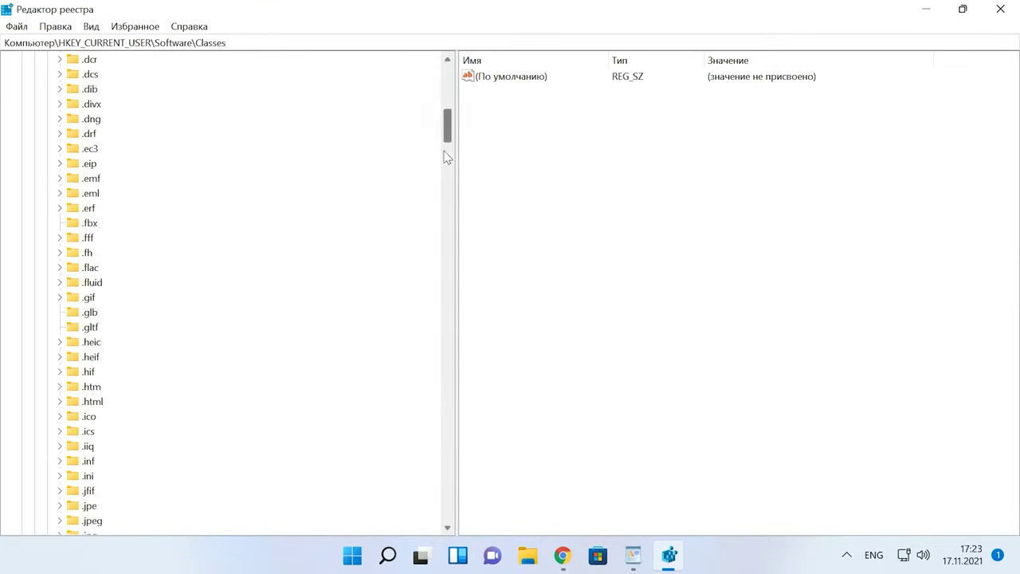
# - Go to the registry key HKEY_CURRENT_USER\Software\Classes\CLSID
pyautogui.moveTo(447, 125); pyautogui.dragTo(447, 399)
pyautogui.click(94, 74)
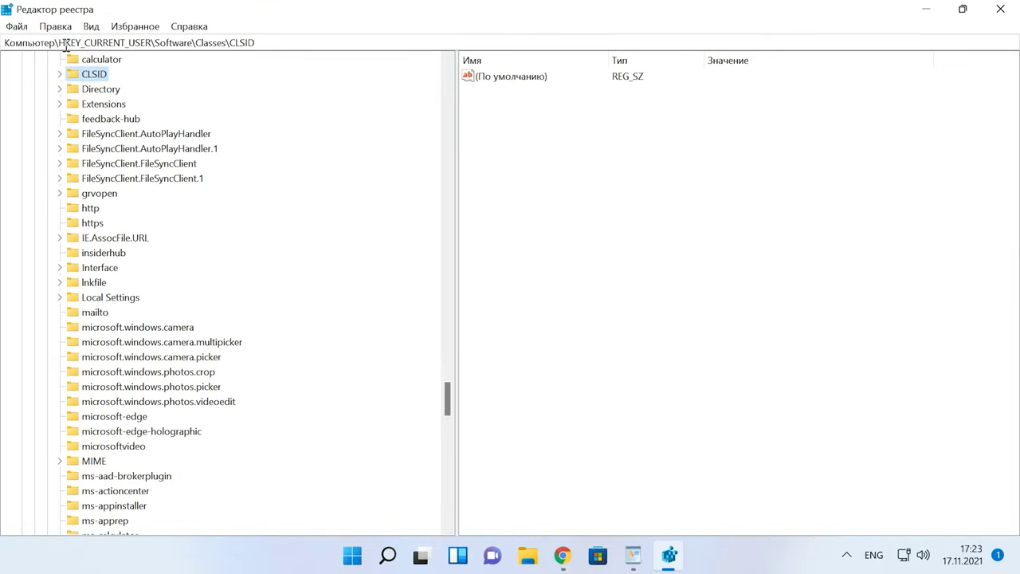
pyautogui.click(264, 43)
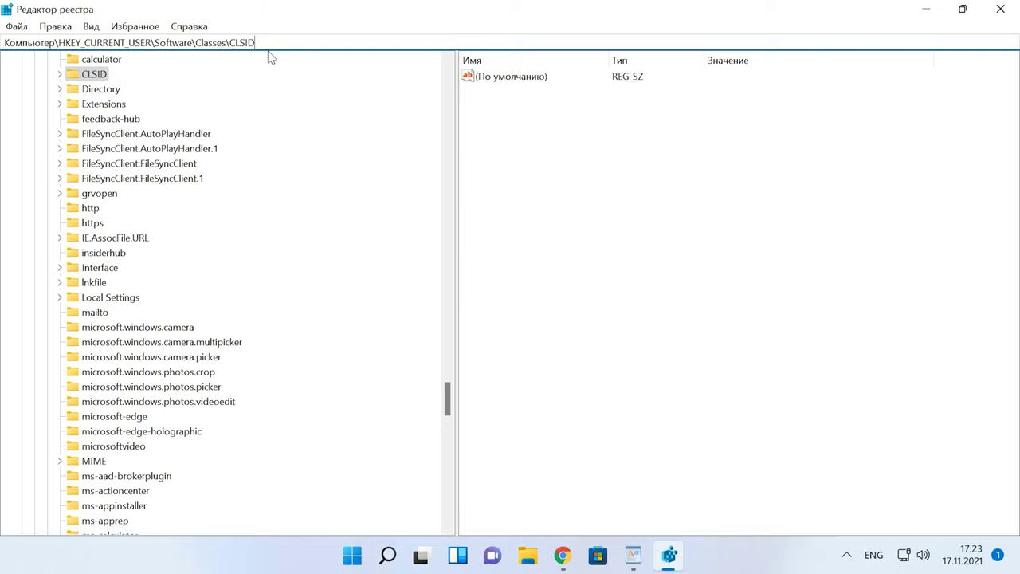
pyautogui.hotkey('ctrl', 'a')
# - Create a subkey named {86ca1aa0-34aa-4e8b-a509-50c905bae2a2} under the CLSID key
pyautogui.rightClick(94, 74)
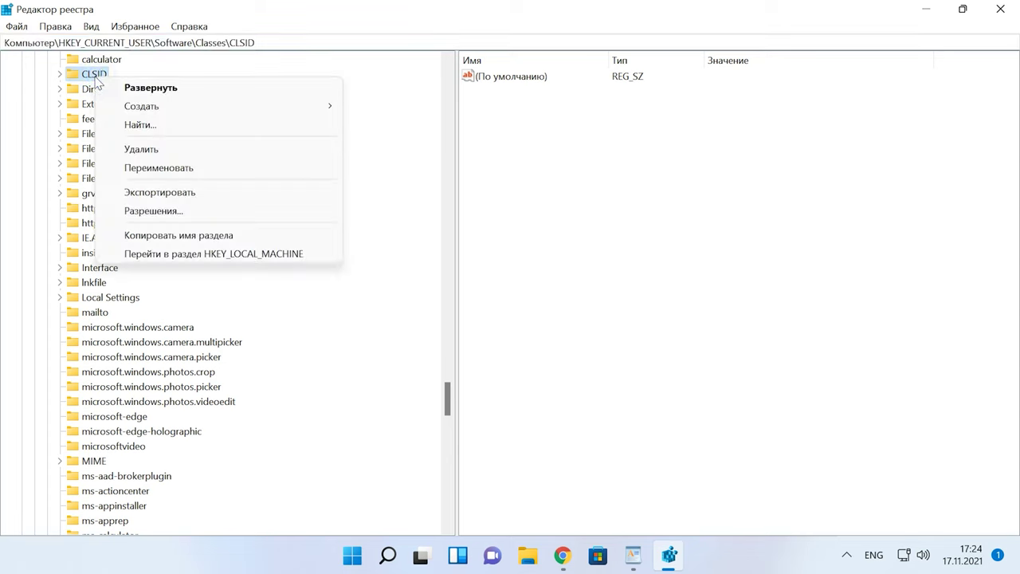
pyautogui.moveTo(155, 107)
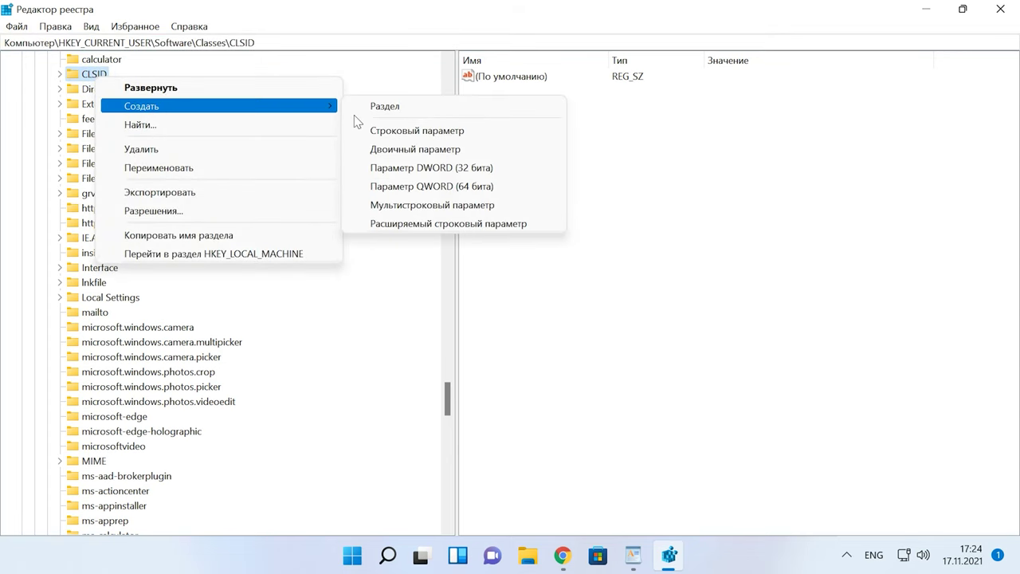
pyautogui.click(419, 109)
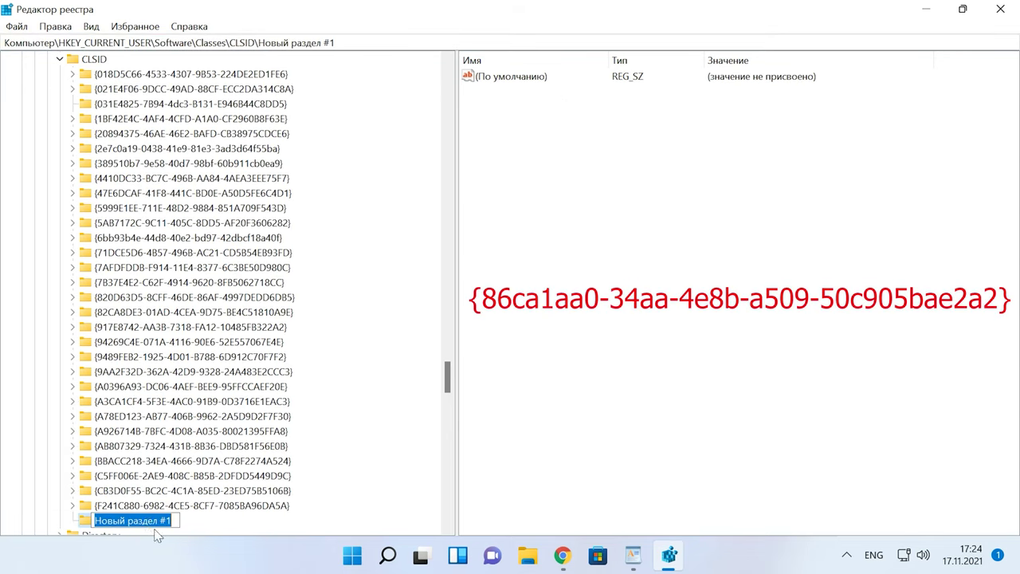
pyautogui.hotkey('ctrl', 'v')
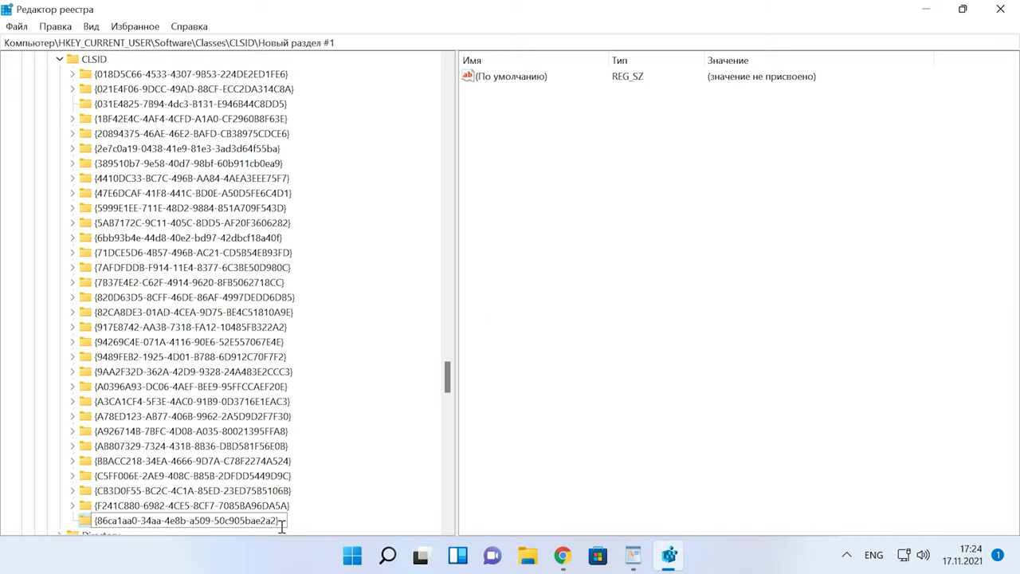
pyautogui.press('Return')
# - Create a subkey named InprocServer32 inside the {86ca1aa0-34aa-4e8b-a509-50c905bae2a2} key
pyautogui.rightClick(233, 526)
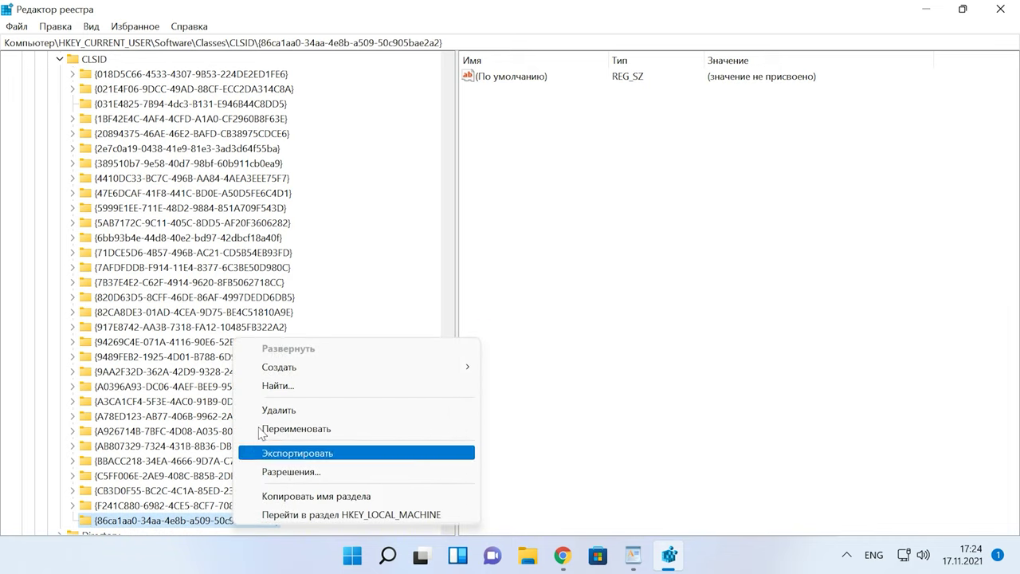
pyautogui.moveTo(318, 372)
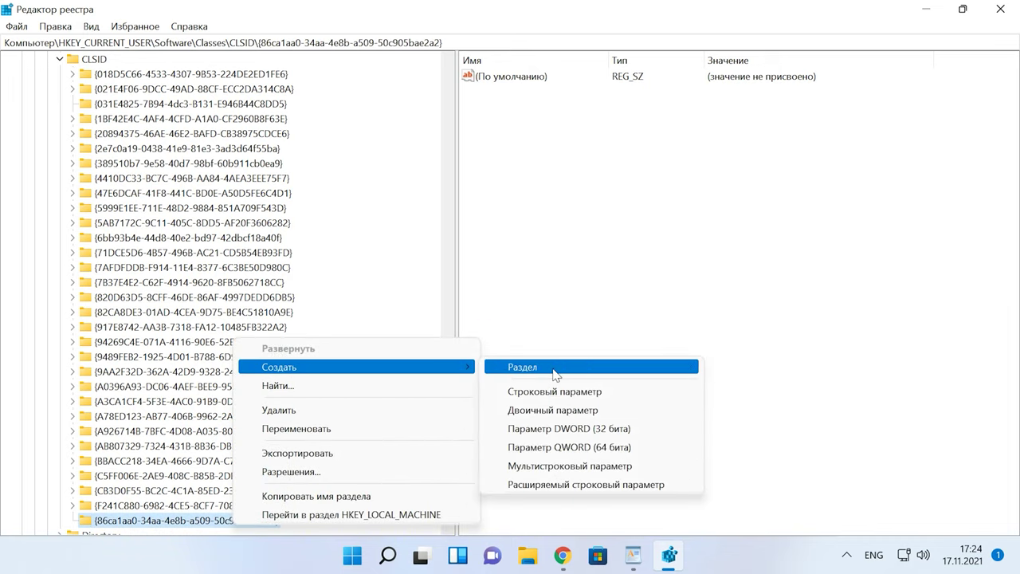
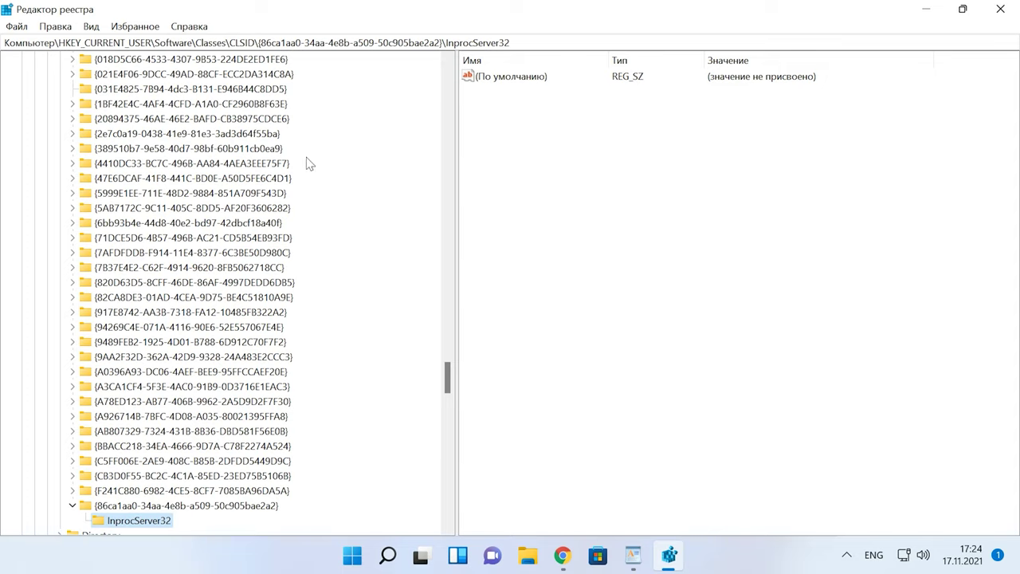
# - Set the default string value of InprocServer32 to an empty value and close the Registry Editor
pyautogui.click(505, 78)
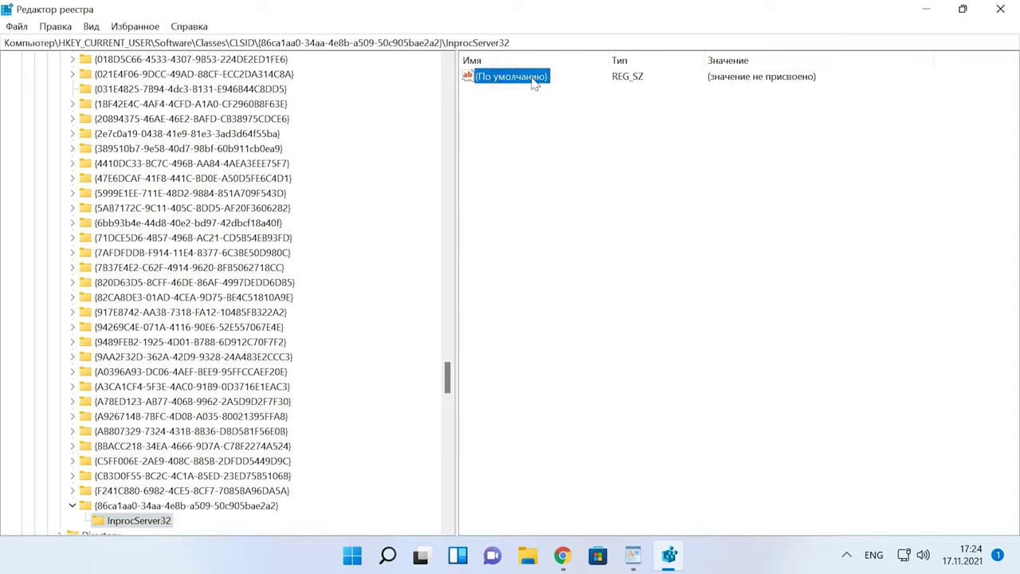
pyautogui.rightClick(529, 84)
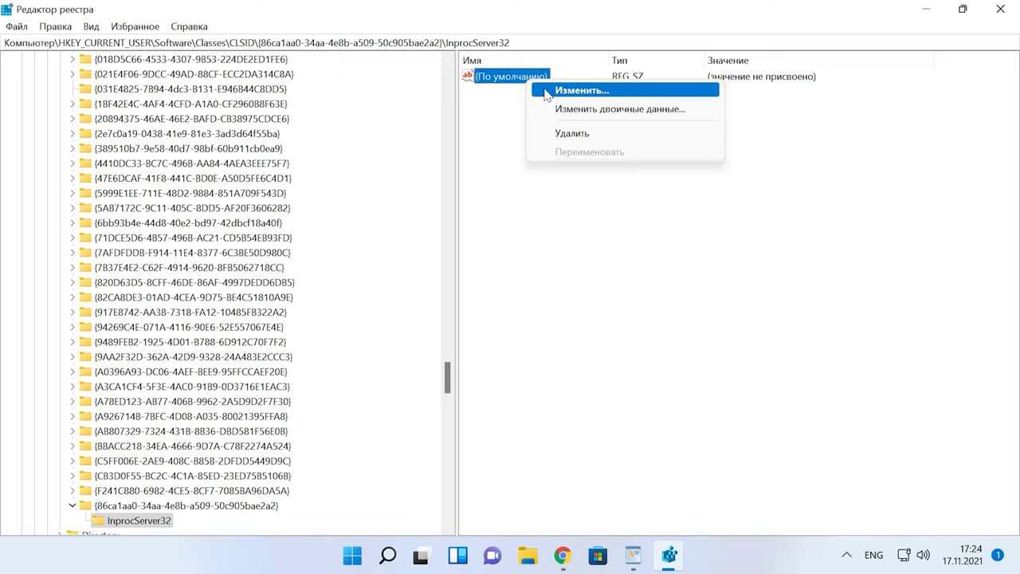
pyautogui.click(599, 93)
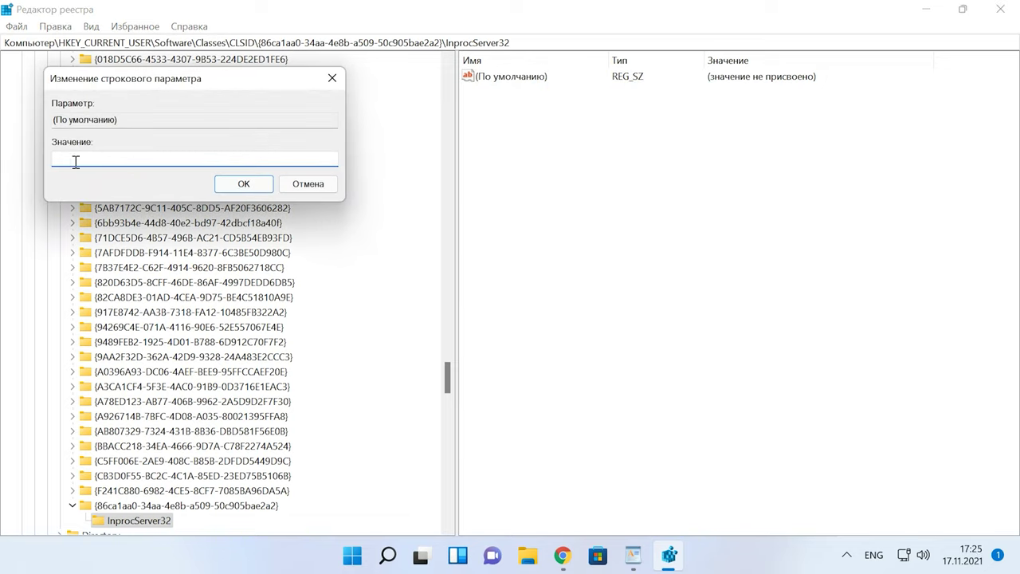
pyautogui.click(242, 185)
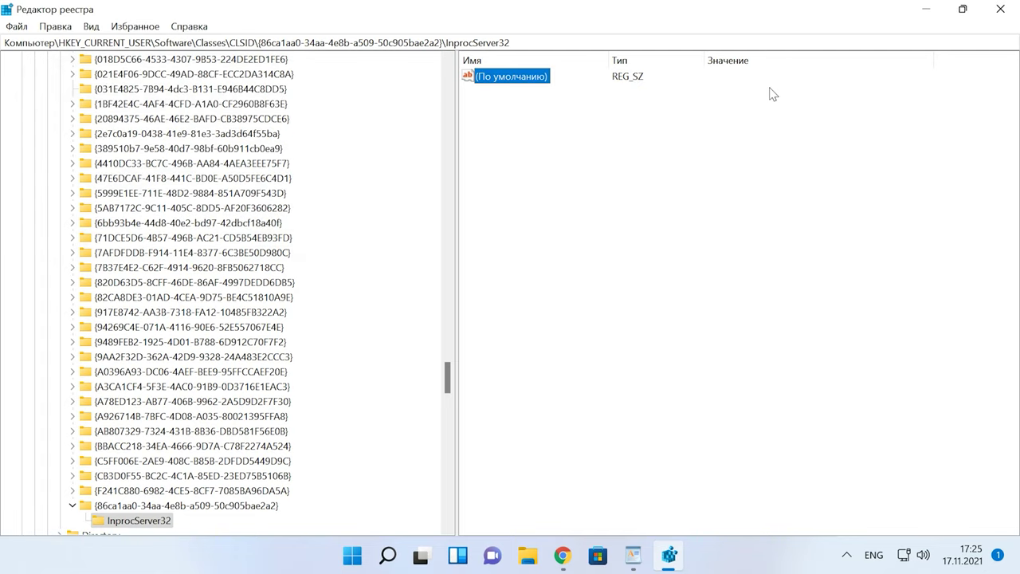
pyautogui.click(996, 11)
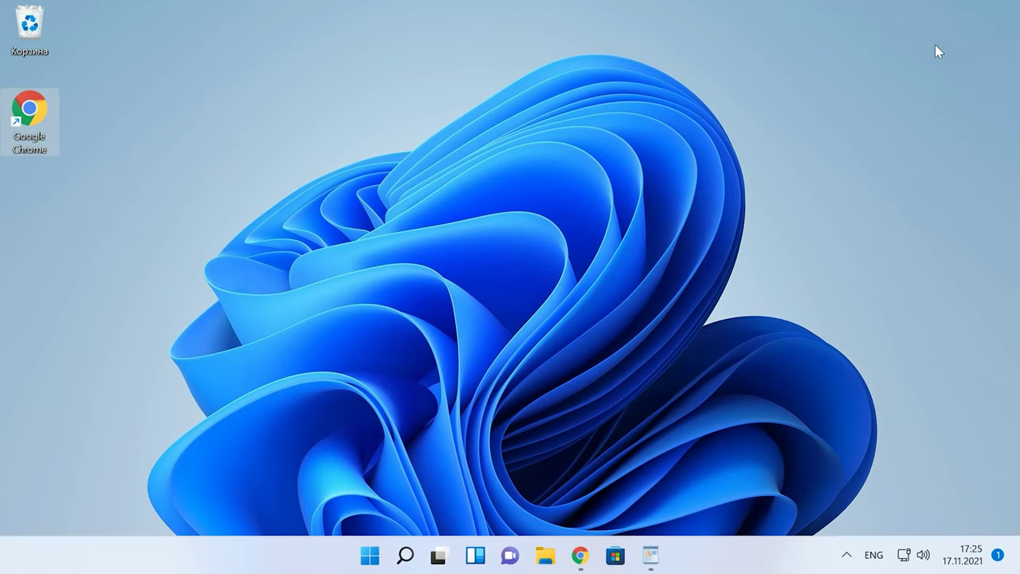
# - Restart the computer and check the Google Chrome shortcut's context menu
pyautogui.click(366, 558)
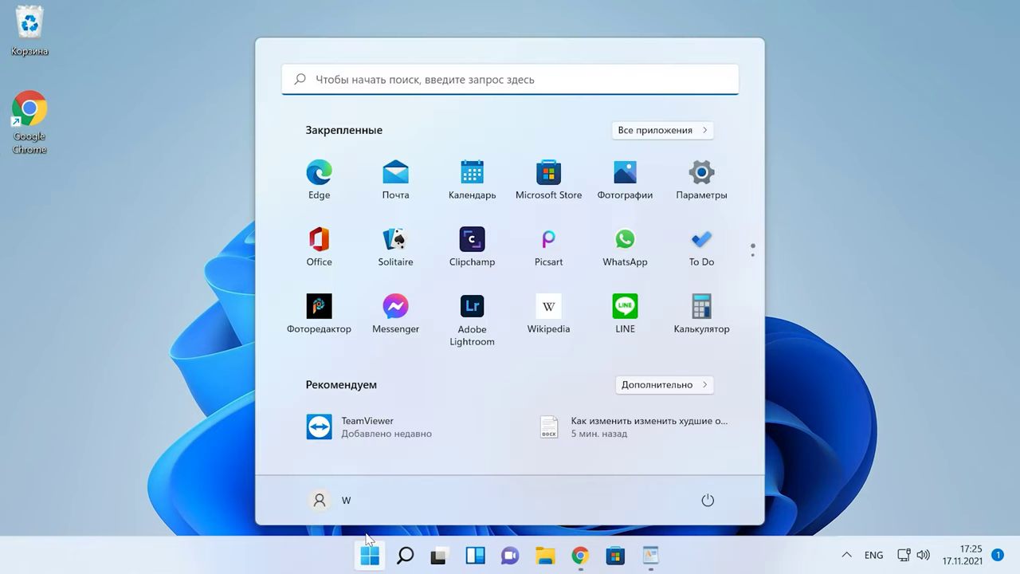
pyautogui.click(708, 502)
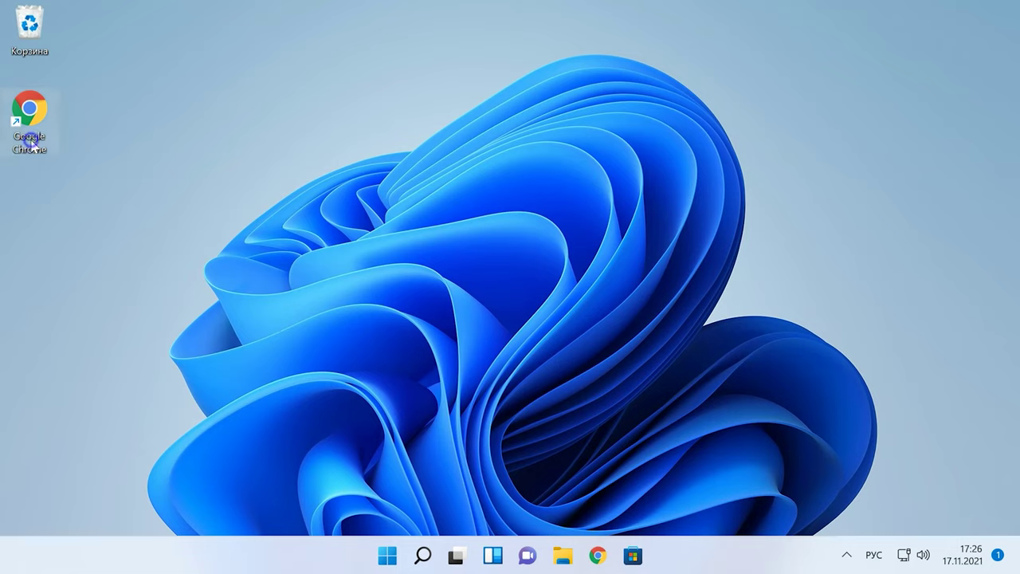
pyautogui.rightClick(32, 145)
# - Open File Explorer at This PC and view the command bar's additional commands, including Параметры
pyautogui.click(564, 560)
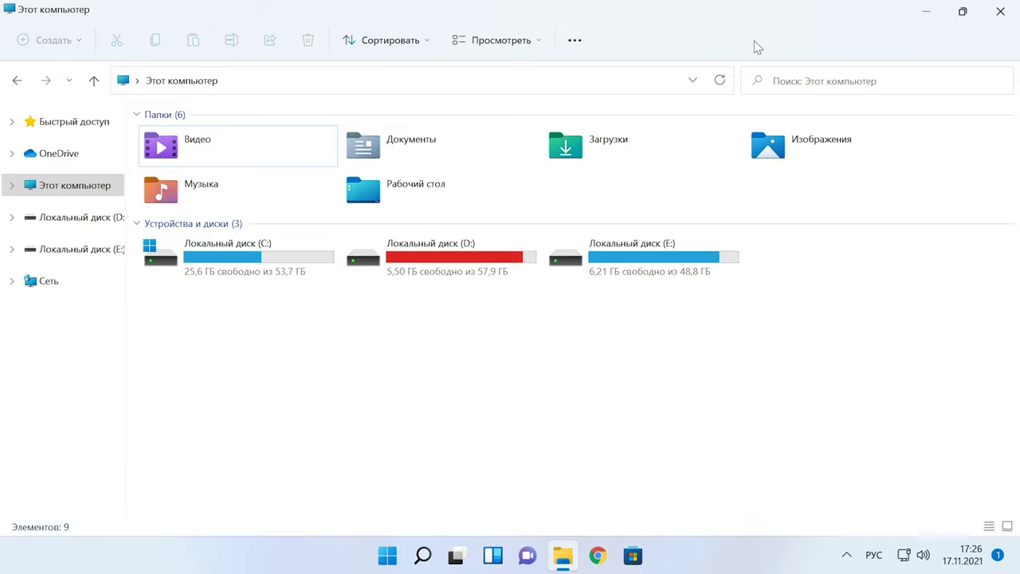
pyautogui.click(582, 40)
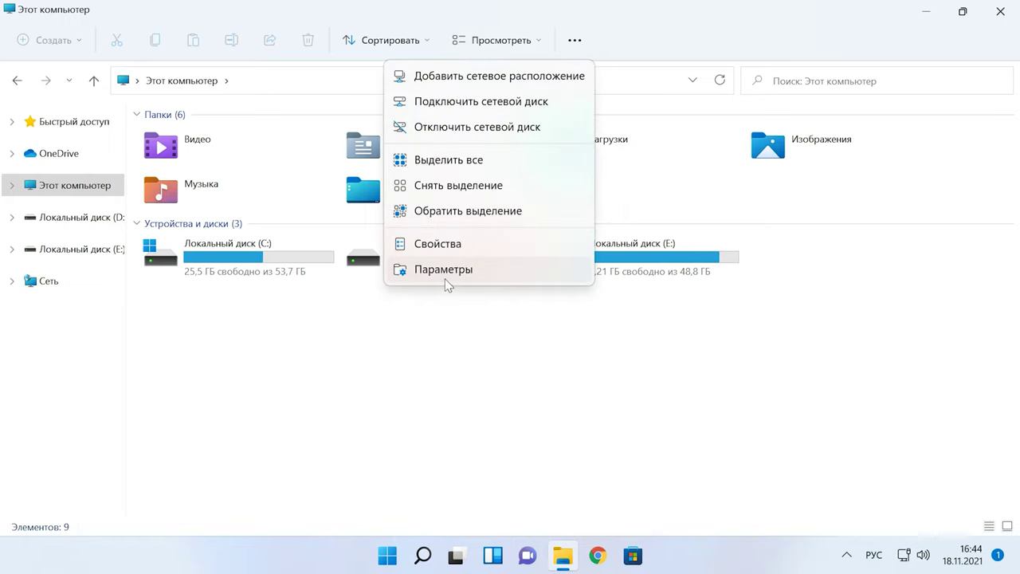
pyautogui.click(446, 279)
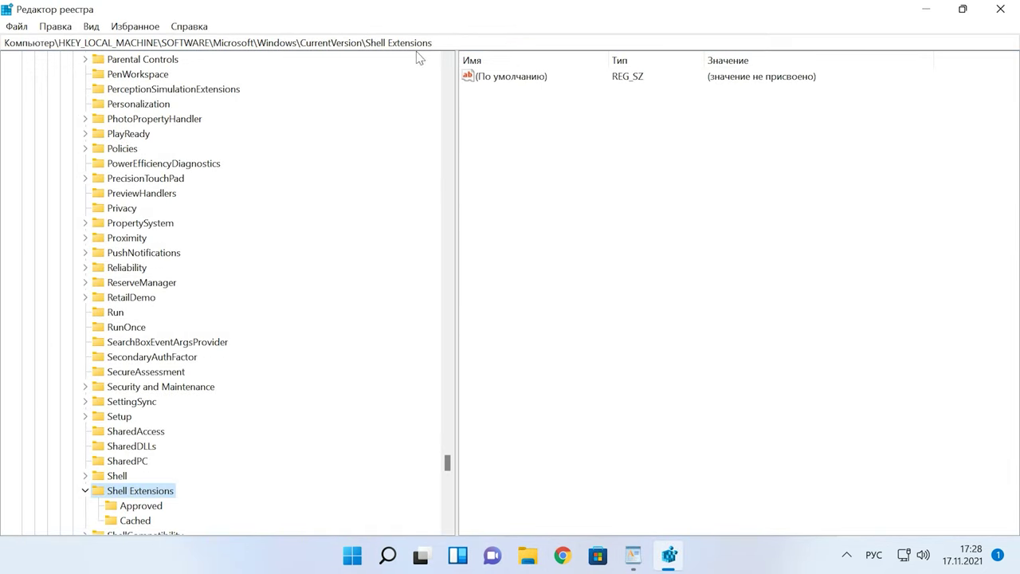
# - In the Registry Editor, create a subkey named Blocked under HKEY_LOCAL_MACHINE\SOFTWARE\Microsoft\Windows\CurrentVersion\Shell Extensions
pyautogui.click(438, 42)
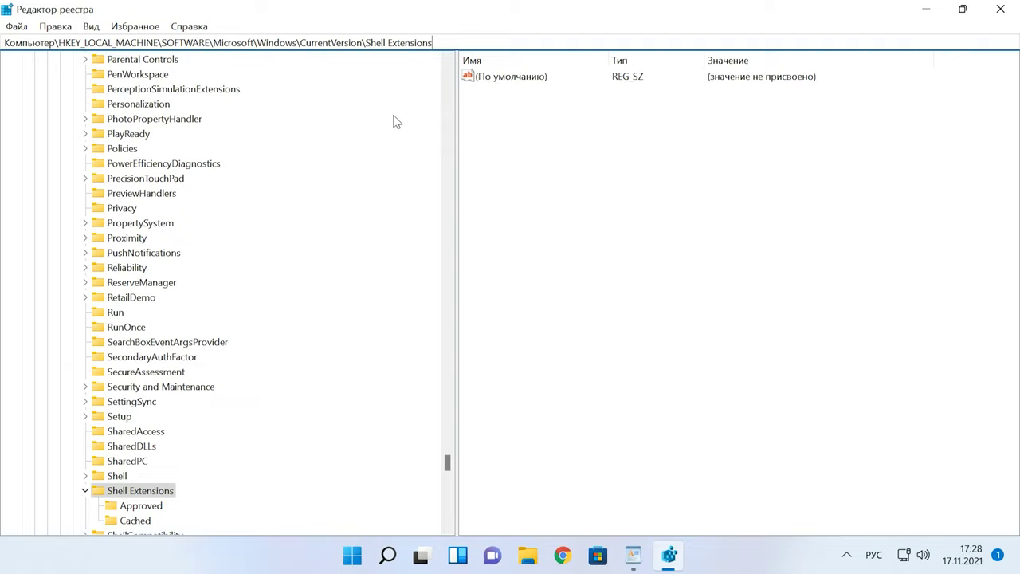
pyautogui.rightClick(156, 492)
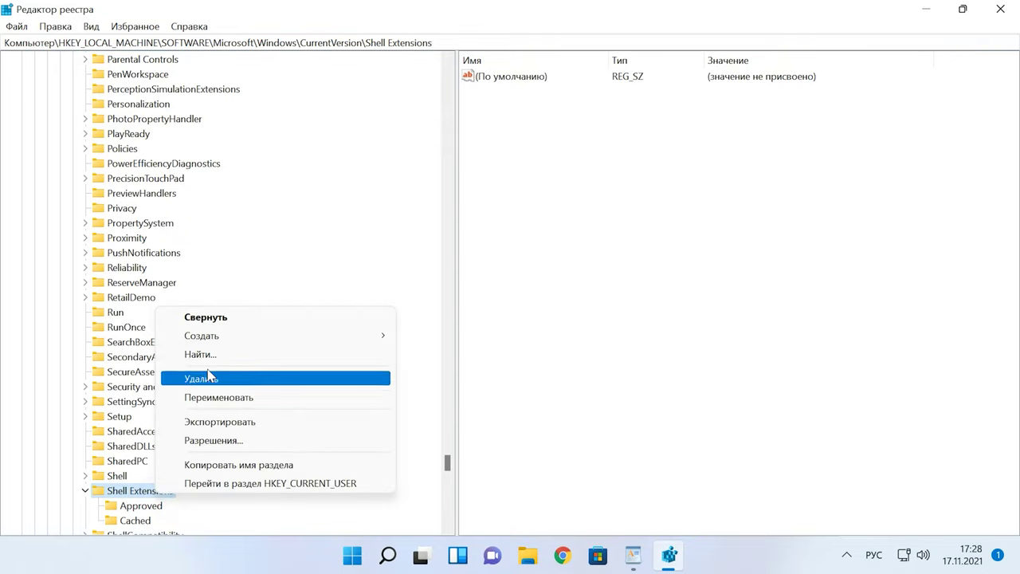
pyautogui.moveTo(300, 340)
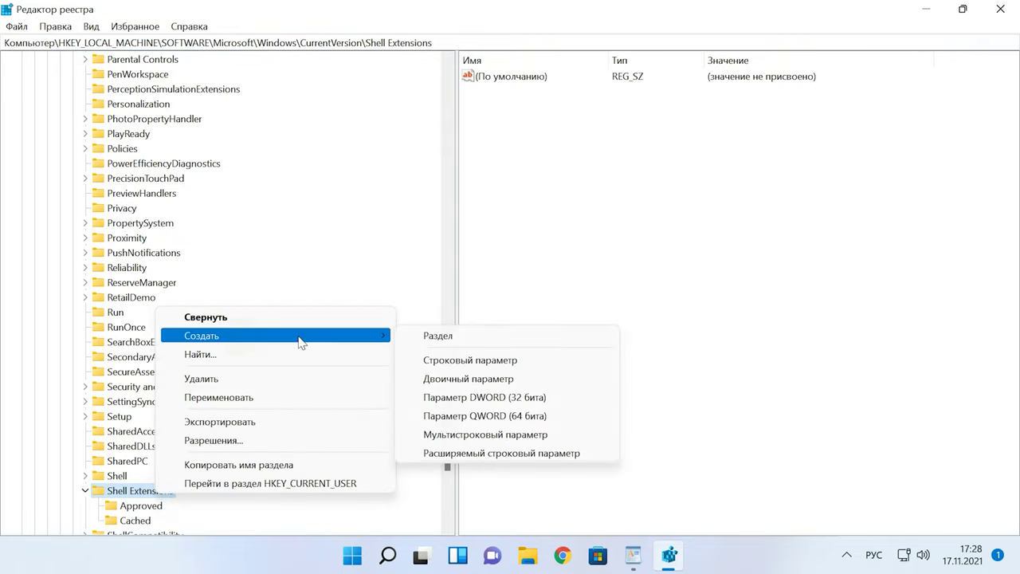
pyautogui.click(446, 336)
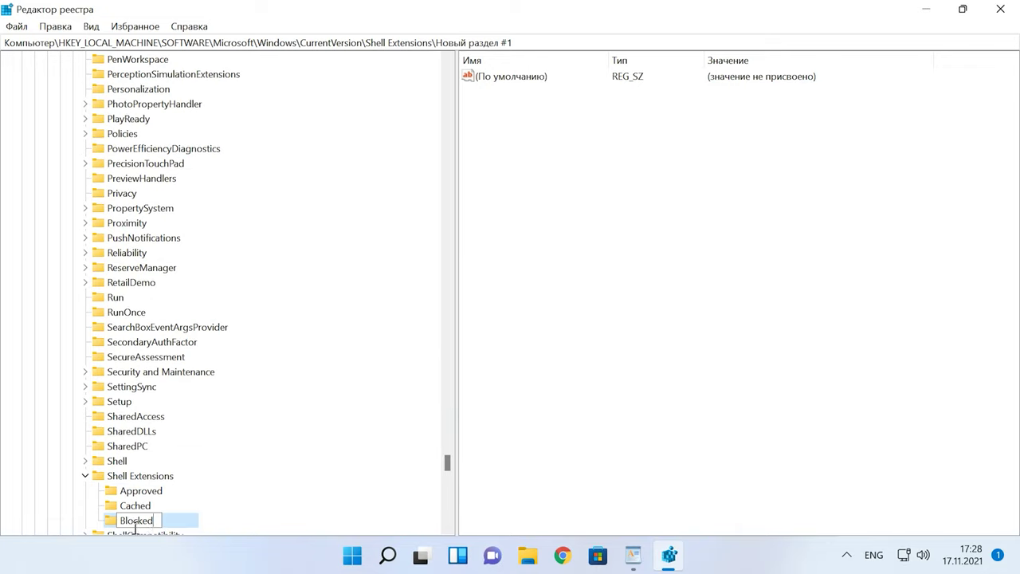
pyautogui.press('Return')
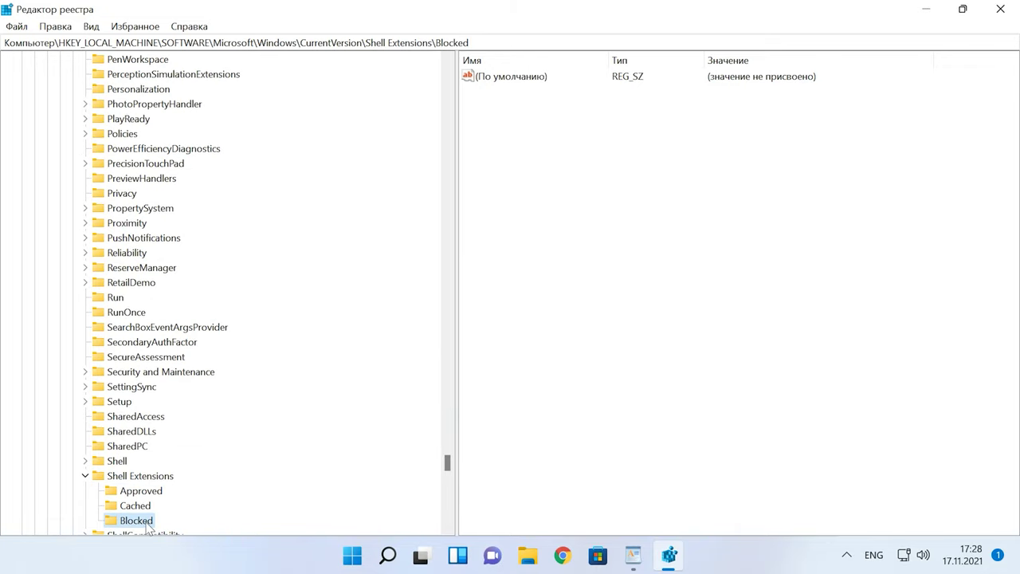
# - Add a string value named {e2bf9676-5f8f-435c-97eb-11607a5bedf7} to the Blocked key and close the Registry Editor
pyautogui.rightClick(540, 116)
pyautogui.moveTo(620, 125)
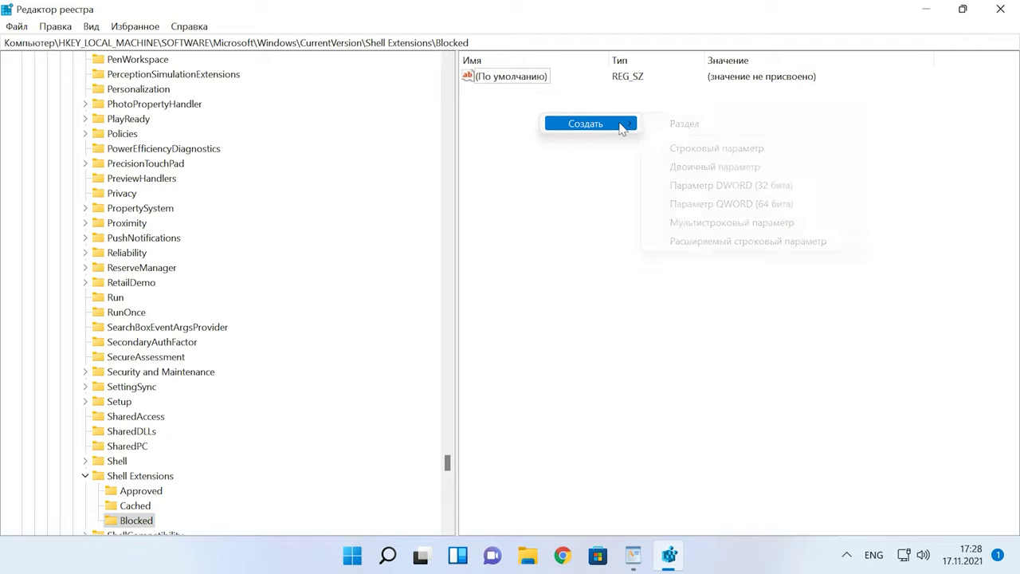
pyautogui.click(739, 151)
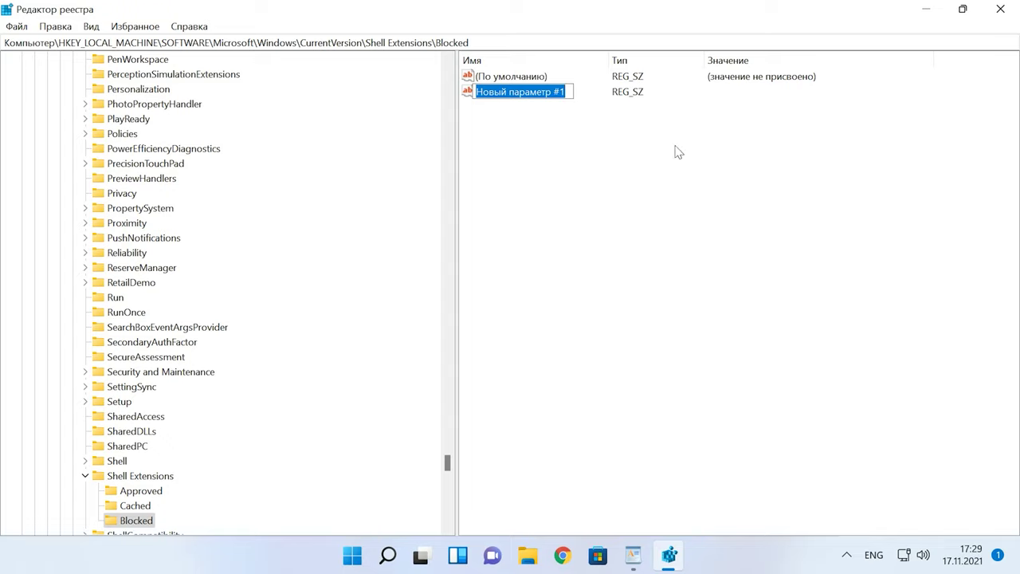
pyautogui.write('{e2bf9676-5f8f-435c-97eb-11607a5bedf7}')
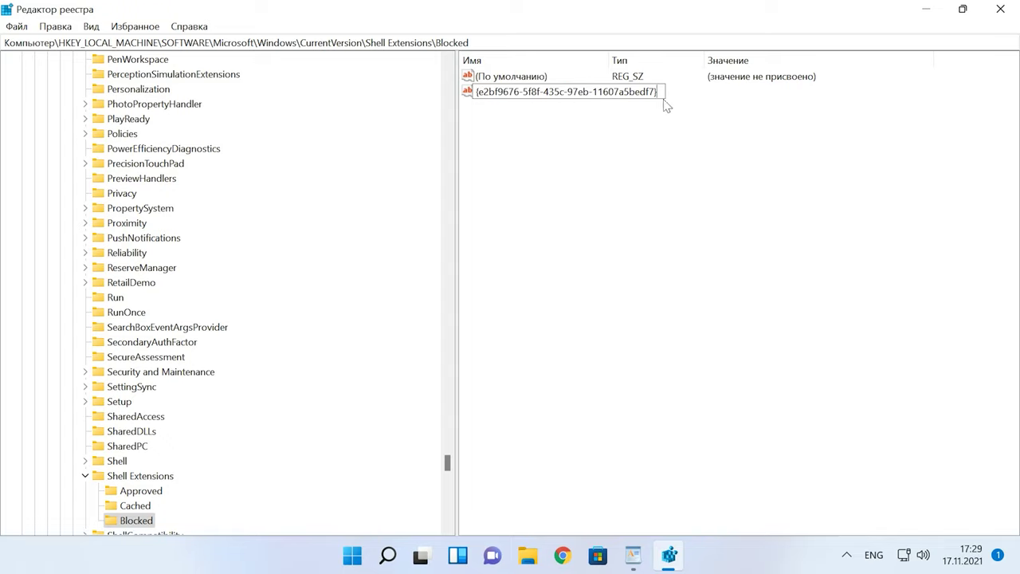
pyautogui.press('Return')
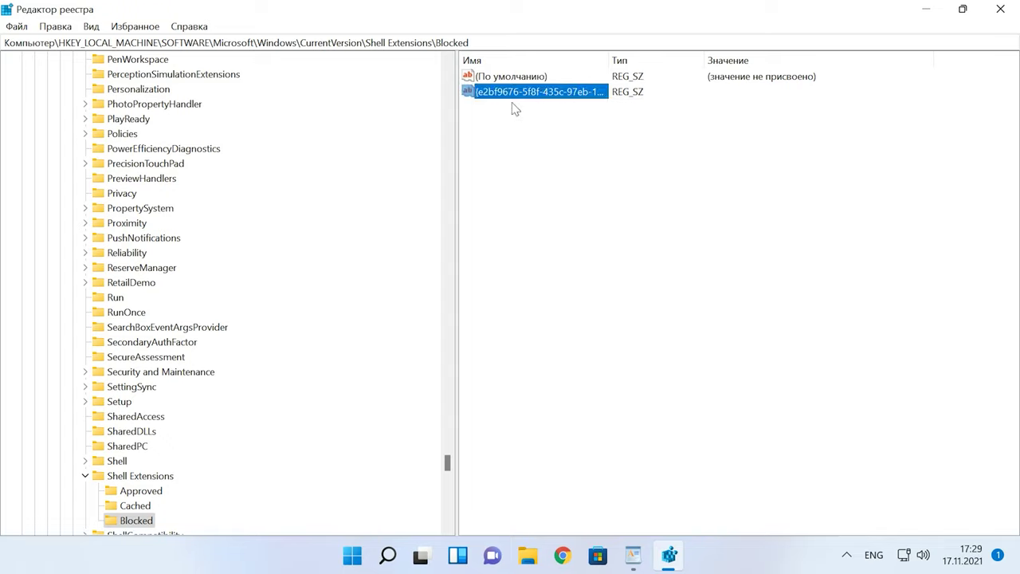
pyautogui.click(1002, 10)
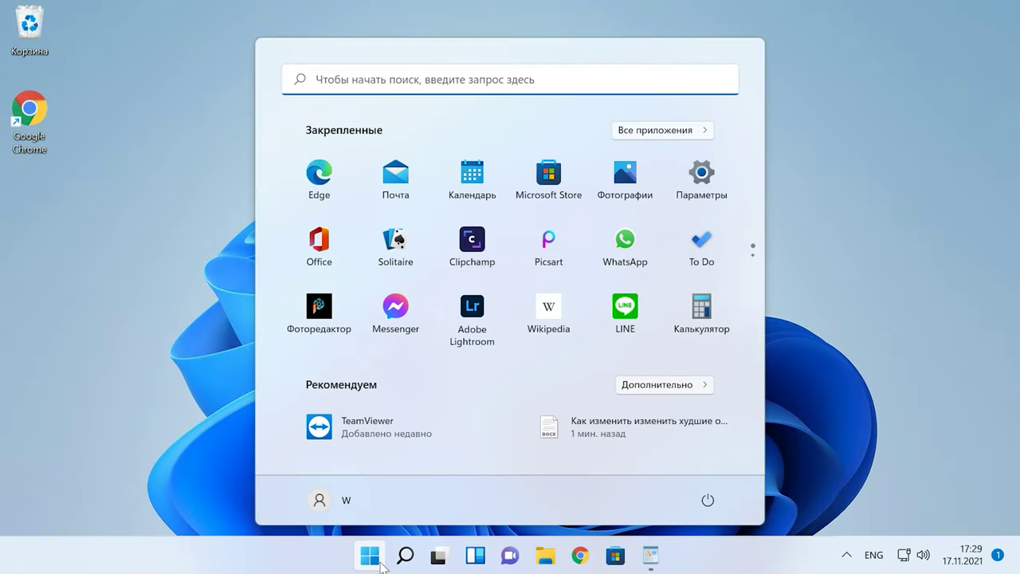
# - Restart the computer, open File Explorer and check the View and drive tools commands on its classic ribbon
pyautogui.click(707, 500)
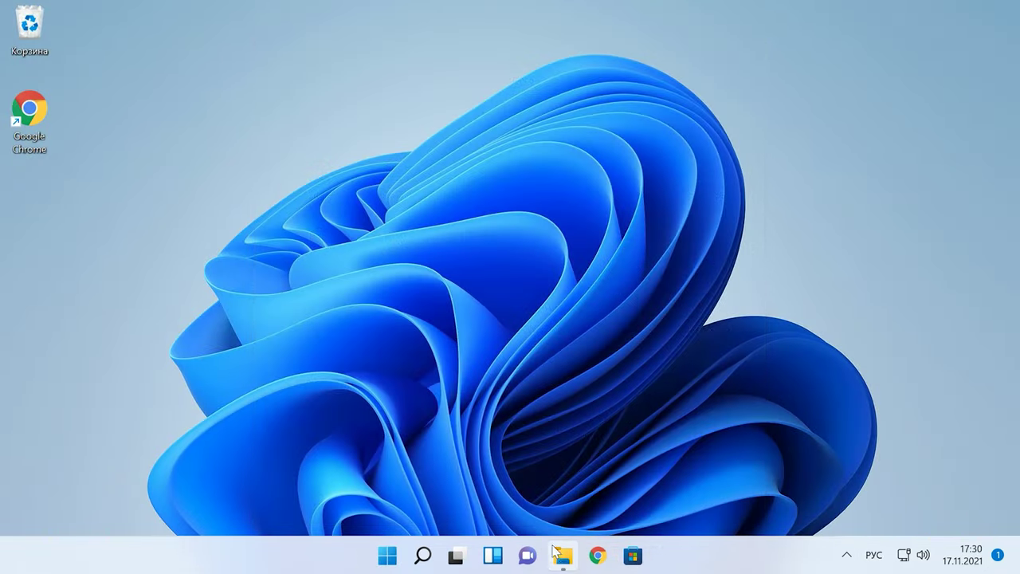
pyautogui.click(554, 548)
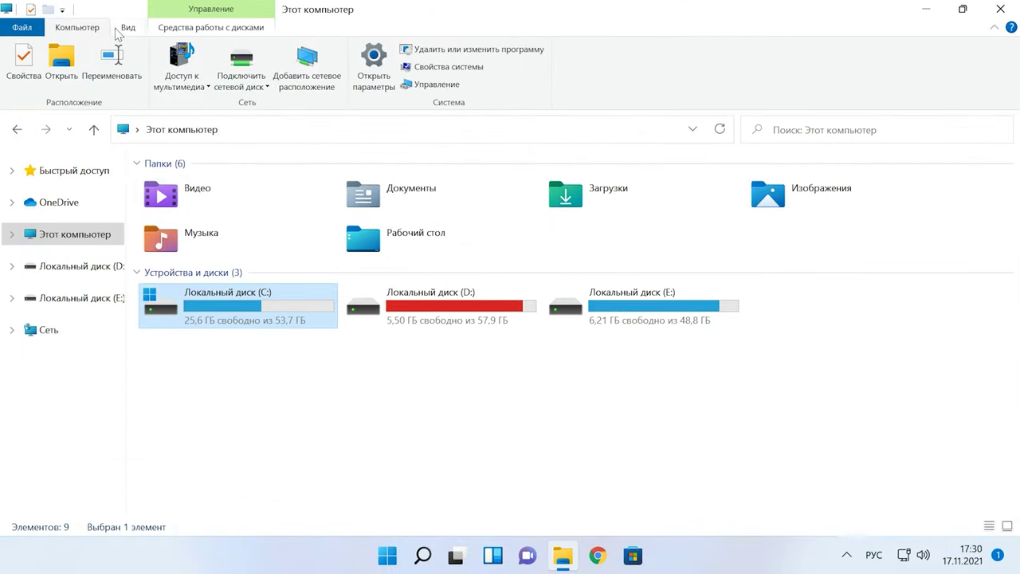
pyautogui.click(127, 28)
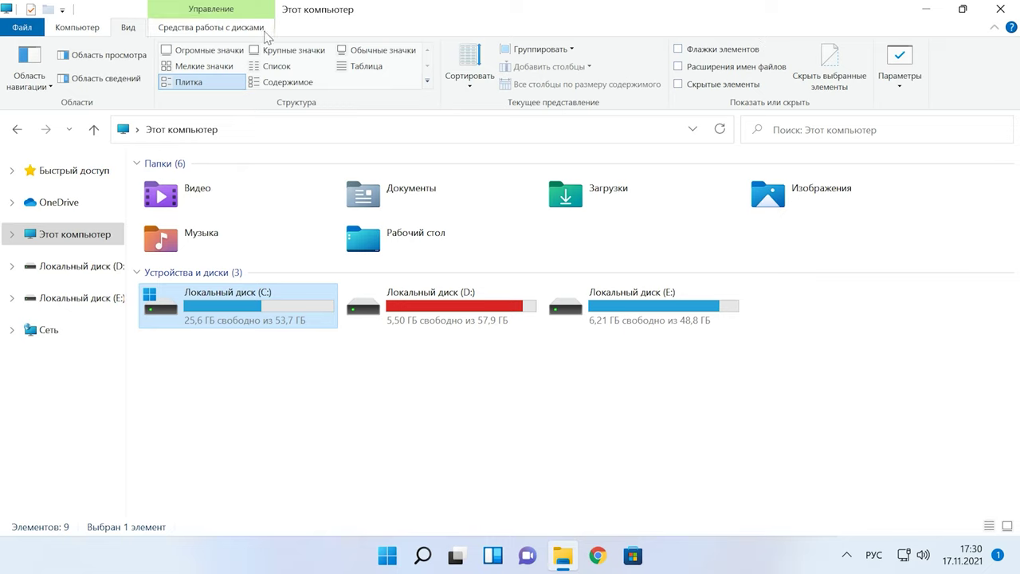
pyautogui.click(218, 29)
pyautogui.click(138, 30)
# - Show file name extensions and hidden items, check them on Local Disk (C:), and turn both options off again
pyautogui.click(679, 67)
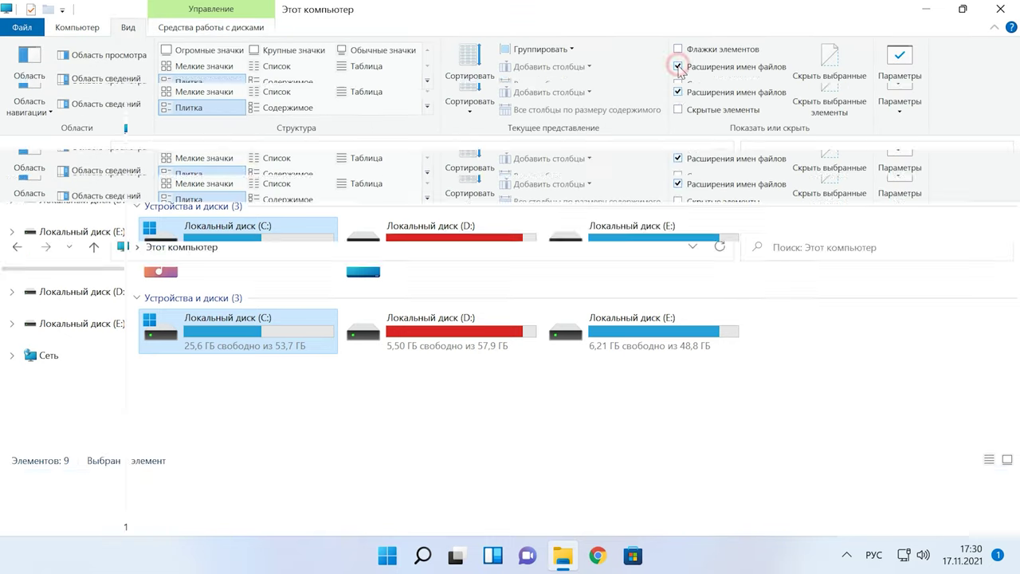
pyautogui.click(678, 84)
pyautogui.doubleClick(247, 314)
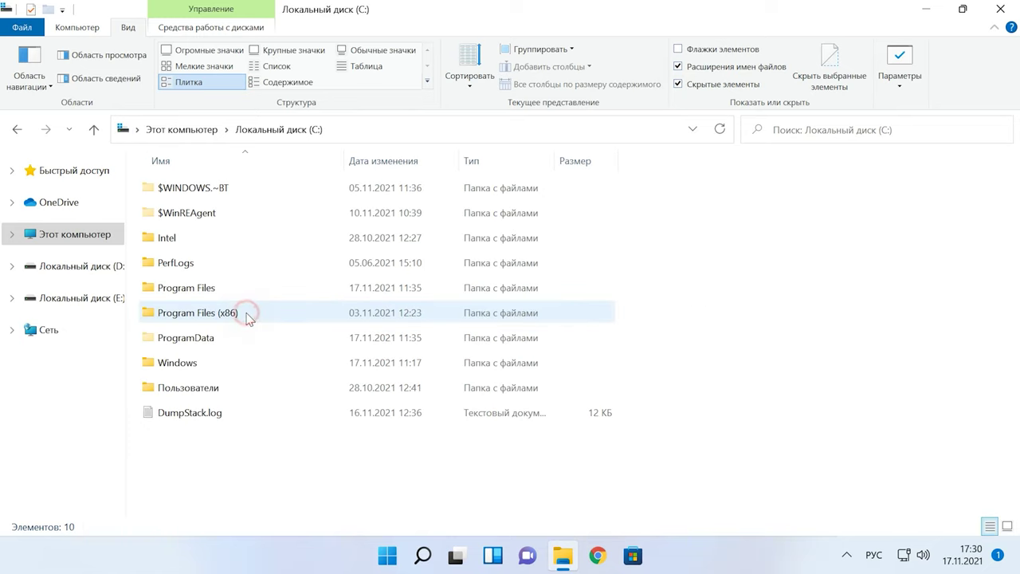
pyautogui.click(701, 70)
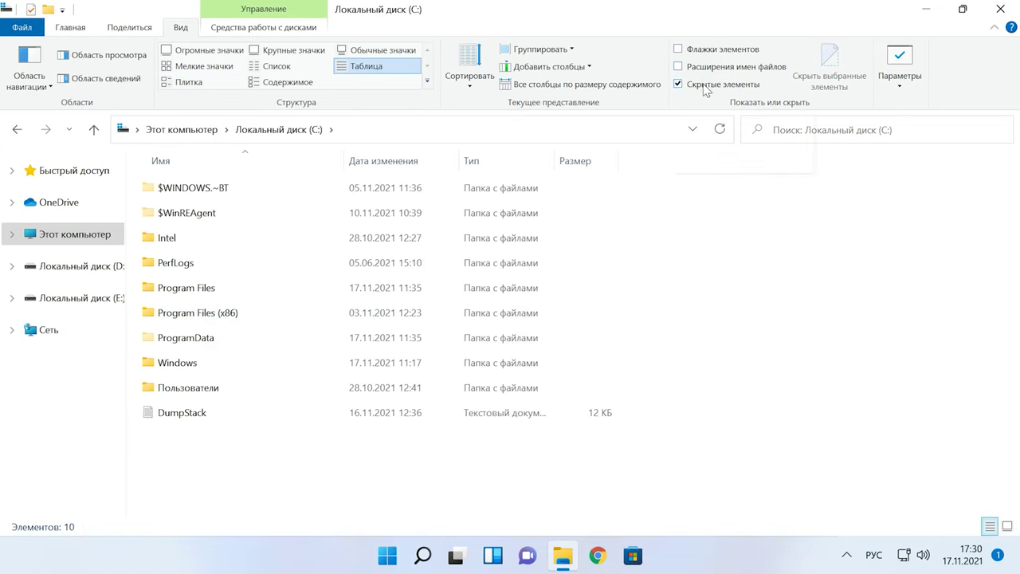
pyautogui.click(705, 87)
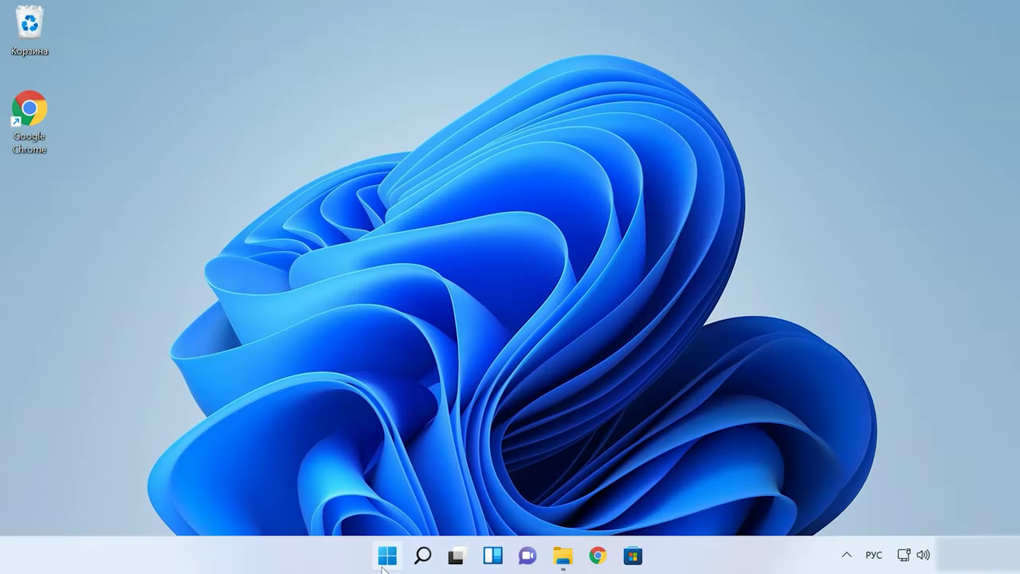
# - Browse the Start menu's second page of pinned apps and its list of all applications
pyautogui.click(385, 560)
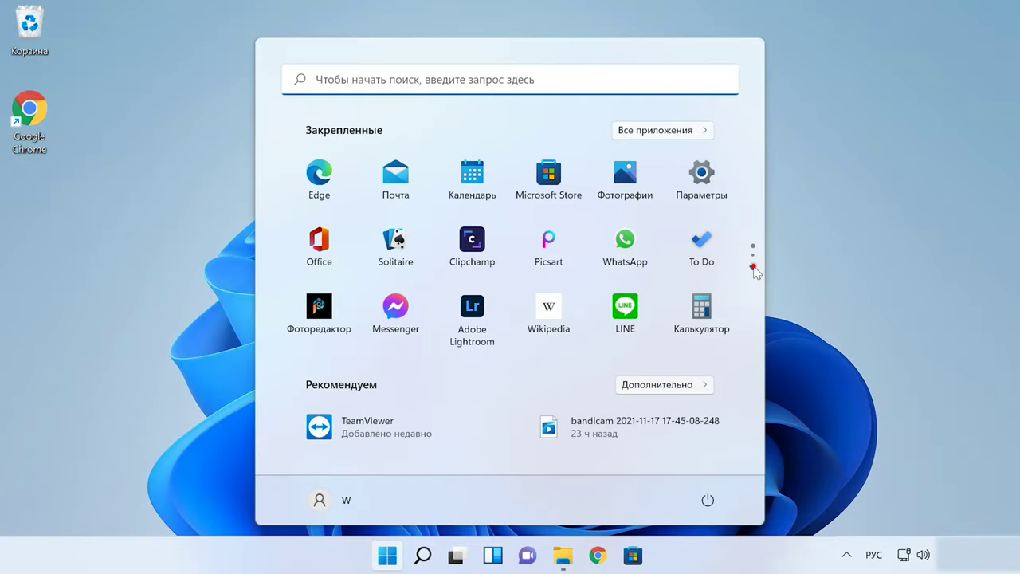
pyautogui.click(753, 267)
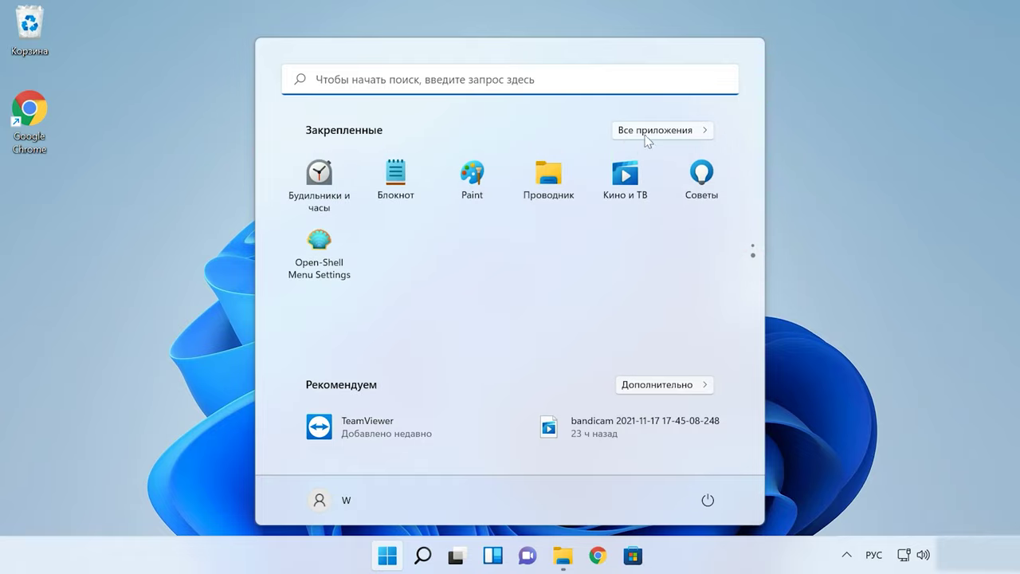
pyautogui.click(680, 134)
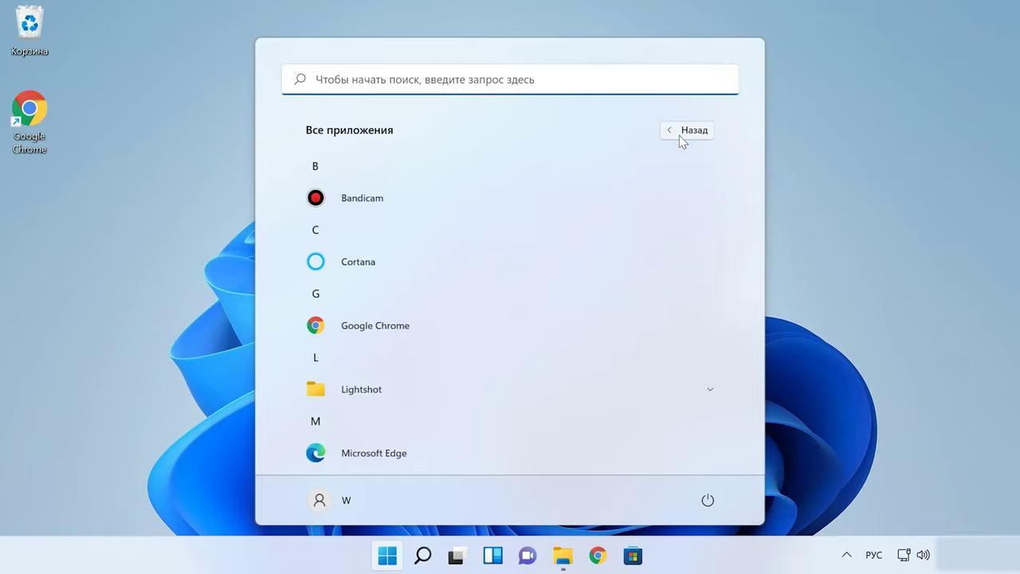
pyautogui.click(680, 133)
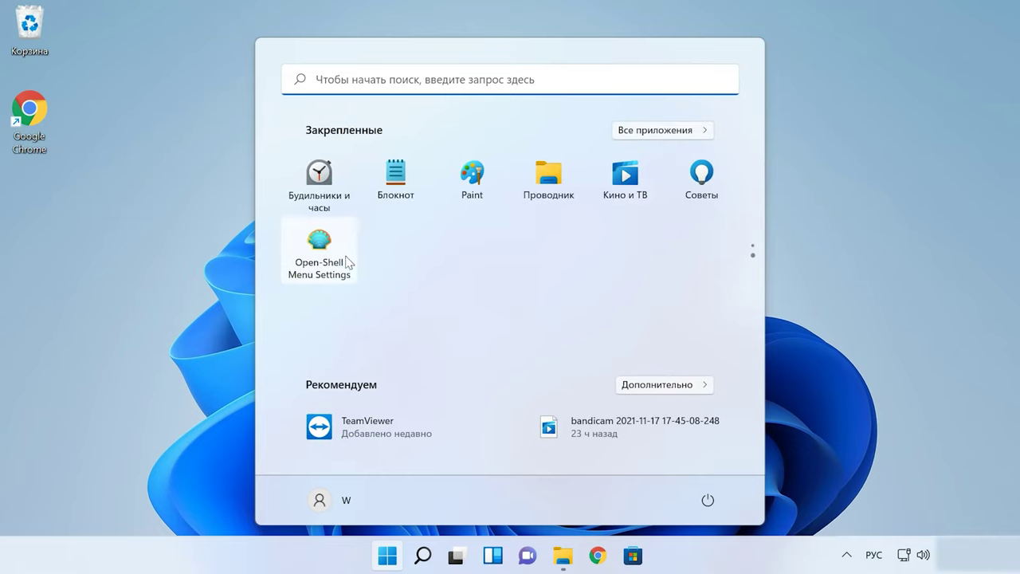
# - In Open-Shell Menu Settings, choose the Classic with two columns style and replace the Start button with the Classic one
pyautogui.click(321, 278)
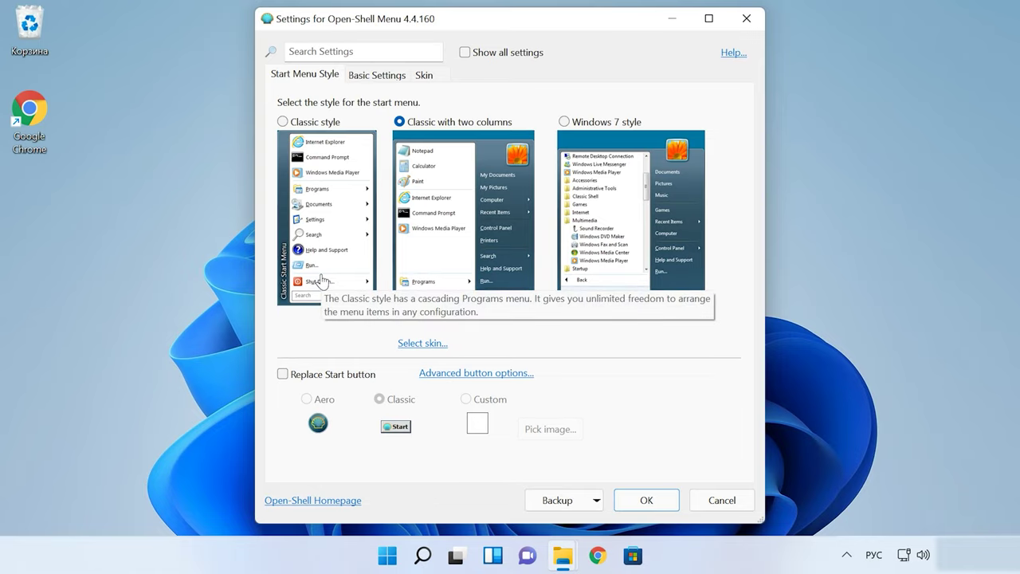
pyautogui.click(283, 122)
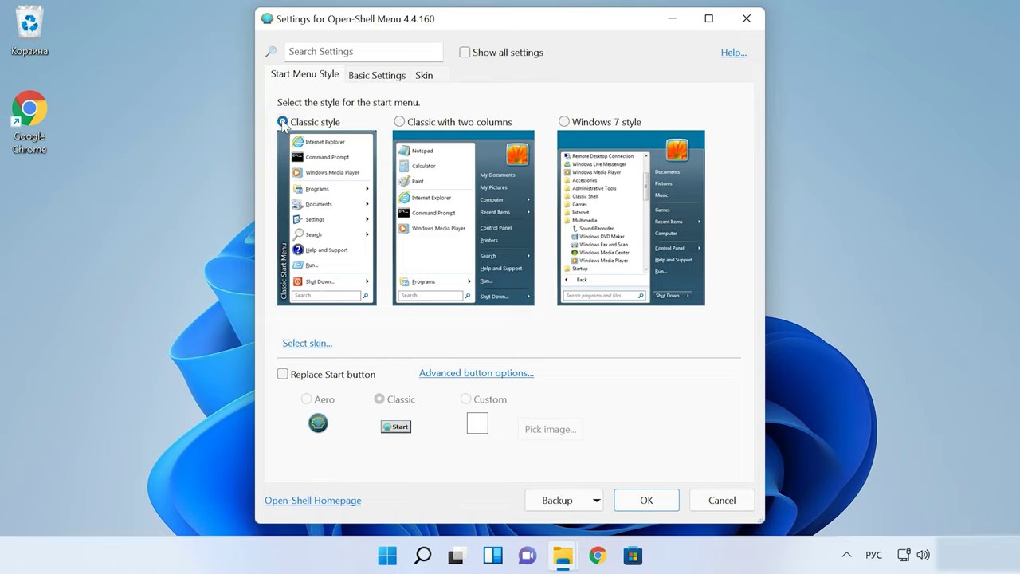
pyautogui.click(399, 122)
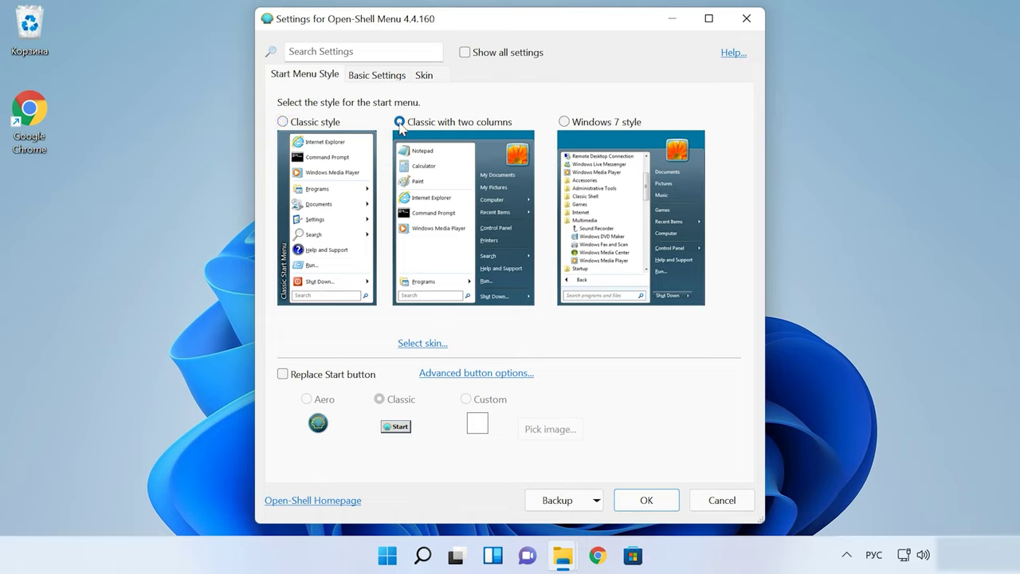
pyautogui.click(283, 375)
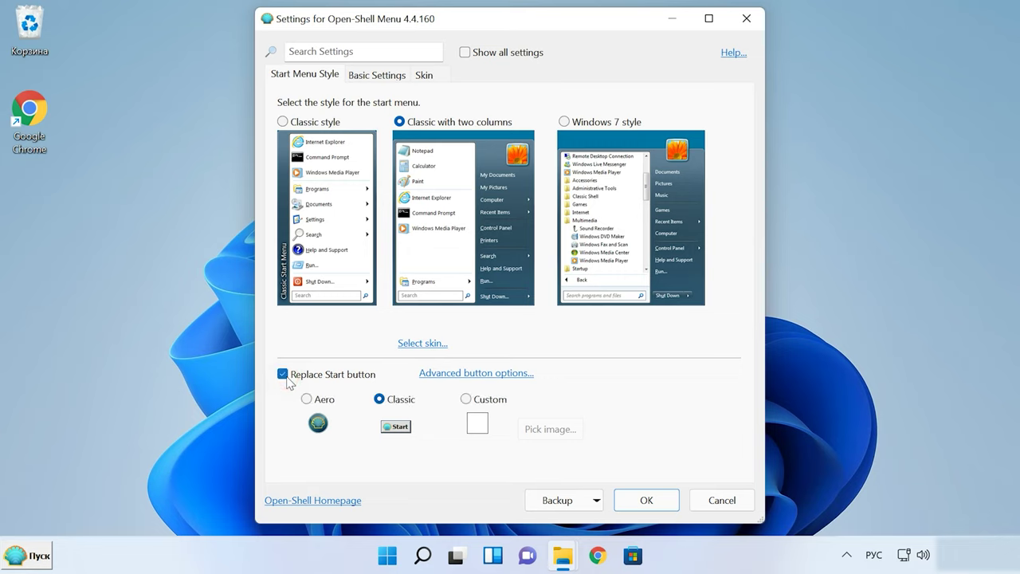
pyautogui.click(647, 502)
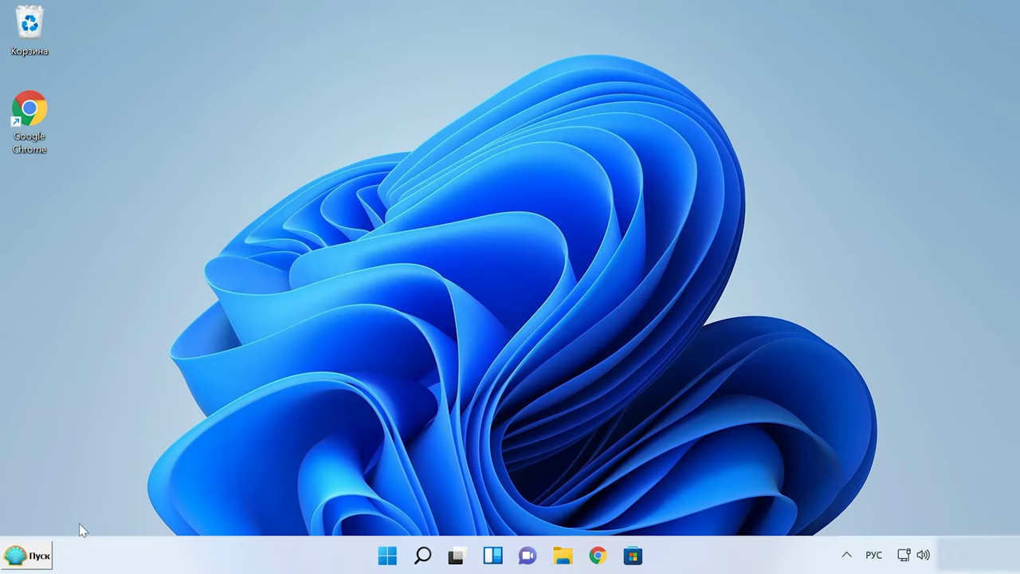
# - Examine the Open-Shell Start menu's Программы and Приложения lists, and open the standard Windows Start menu from it
pyautogui.click(40, 557)
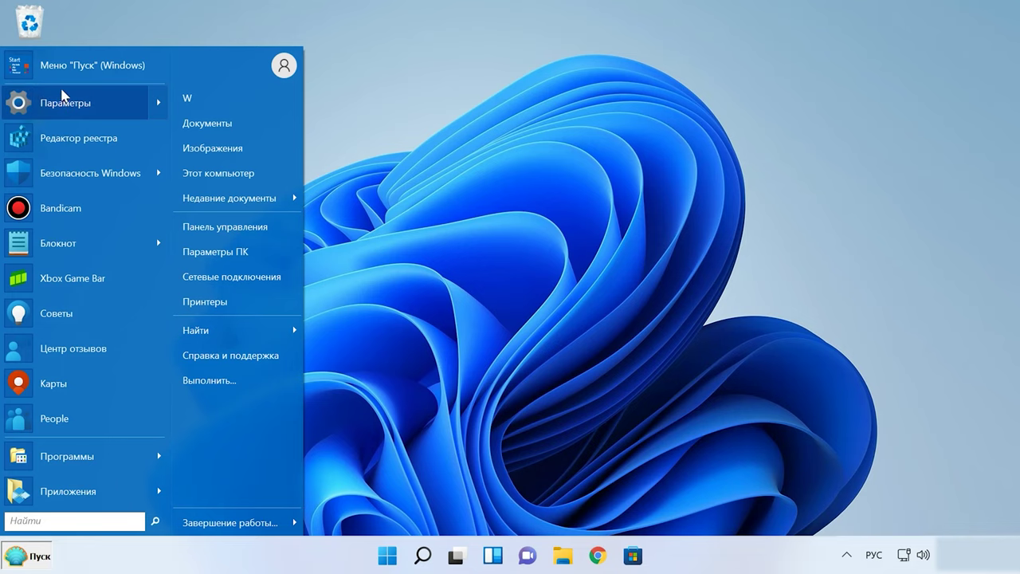
pyautogui.click(86, 457)
pyautogui.click(112, 484)
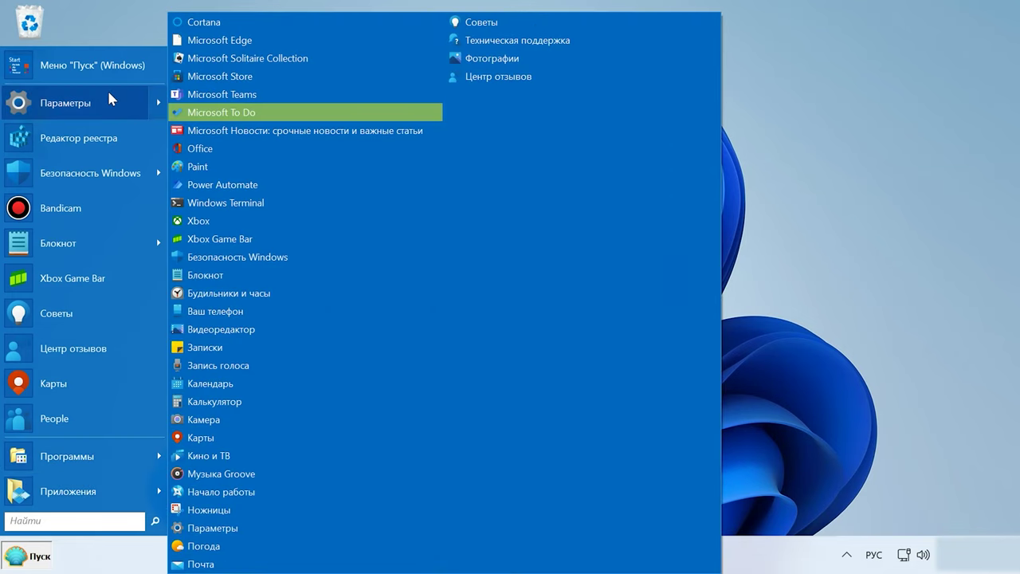
pyautogui.moveTo(120, 89)
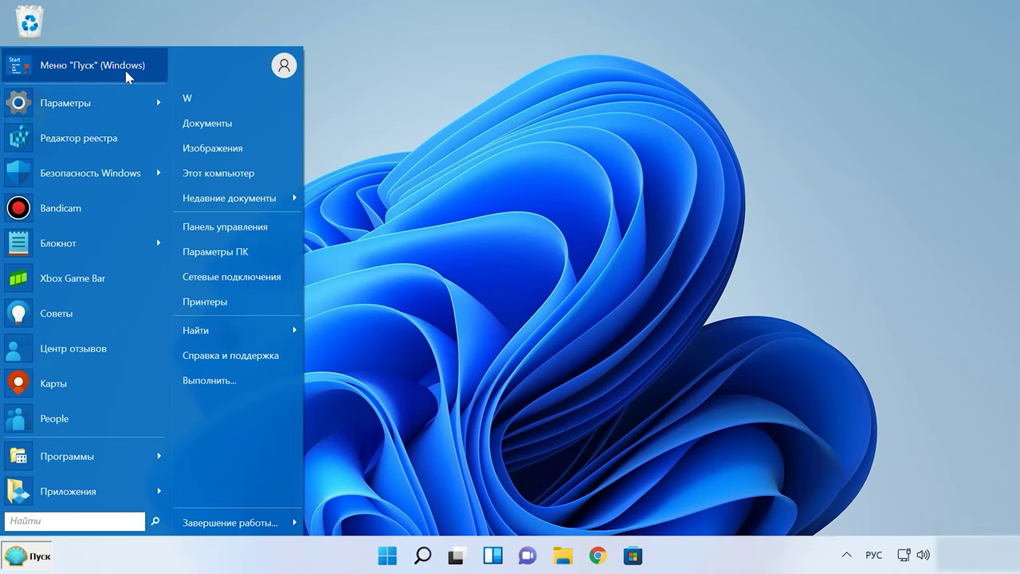
pyautogui.click(125, 67)
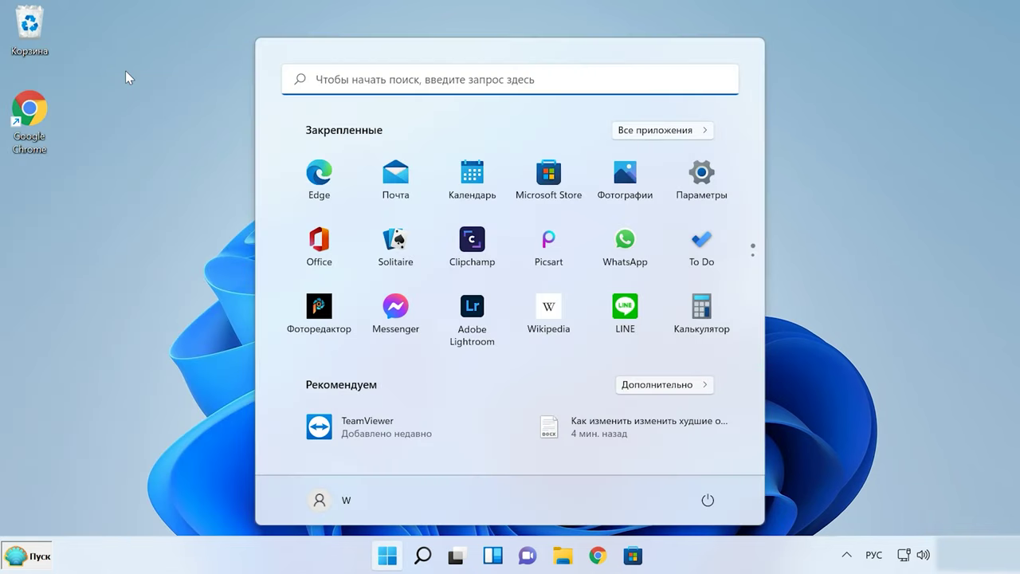
pyautogui.click(388, 556)
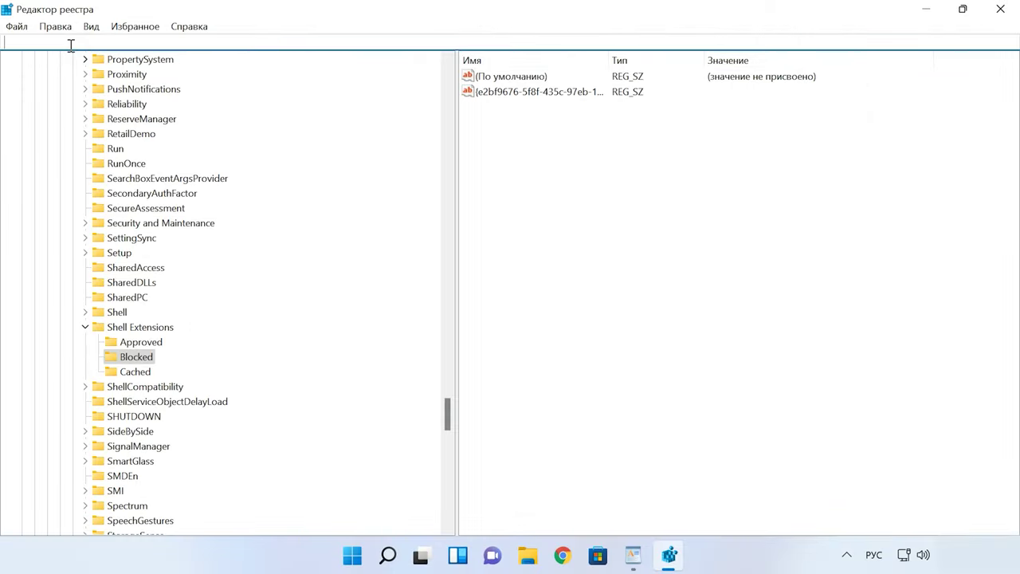
# - In HKEY_LOCAL_MACHINE\SOFTWARE\Microsoft\Windows\CurrentVersion\Shell\Update\Packages, create a 32-bit DWORD value named UndockingDisabled
pyautogui.write('HKEY_LOCAL_MACHINE\\SOFTWARE\\Microsoft\\Windows\\CurrentVersion\\Shell\\Update\\Packages')
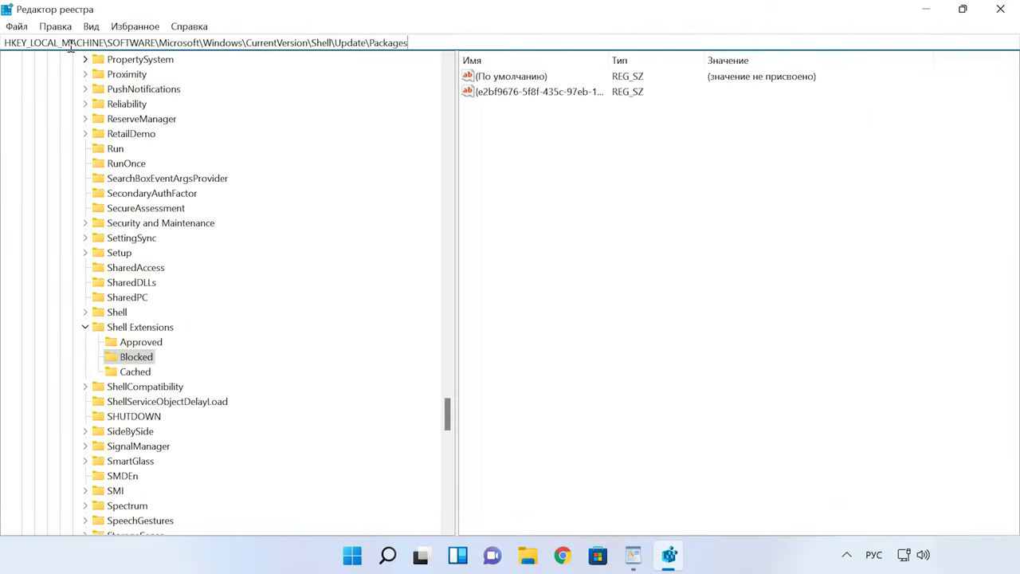
pyautogui.press('Return')
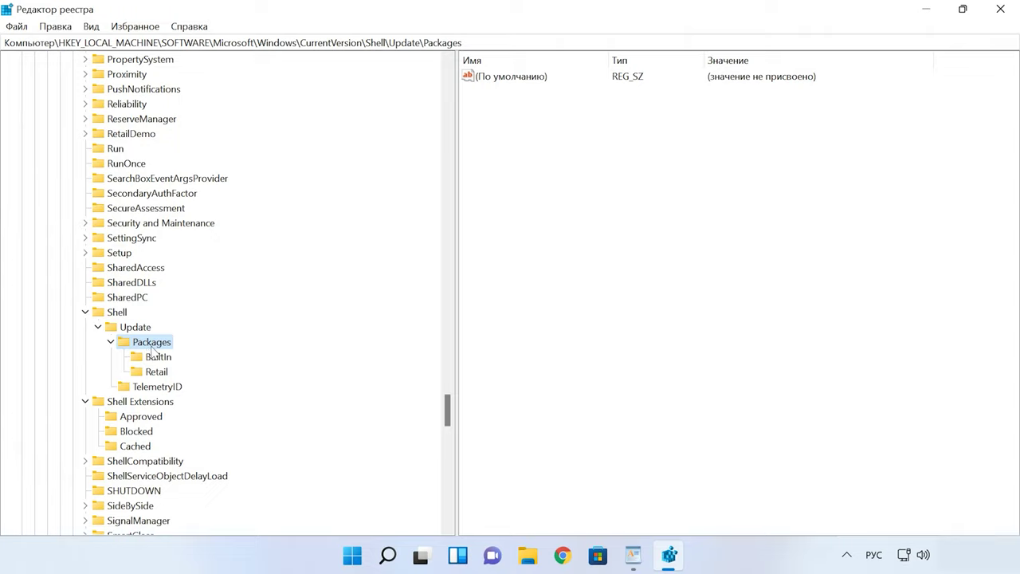
pyautogui.rightClick(532, 113)
pyautogui.moveTo(608, 124)
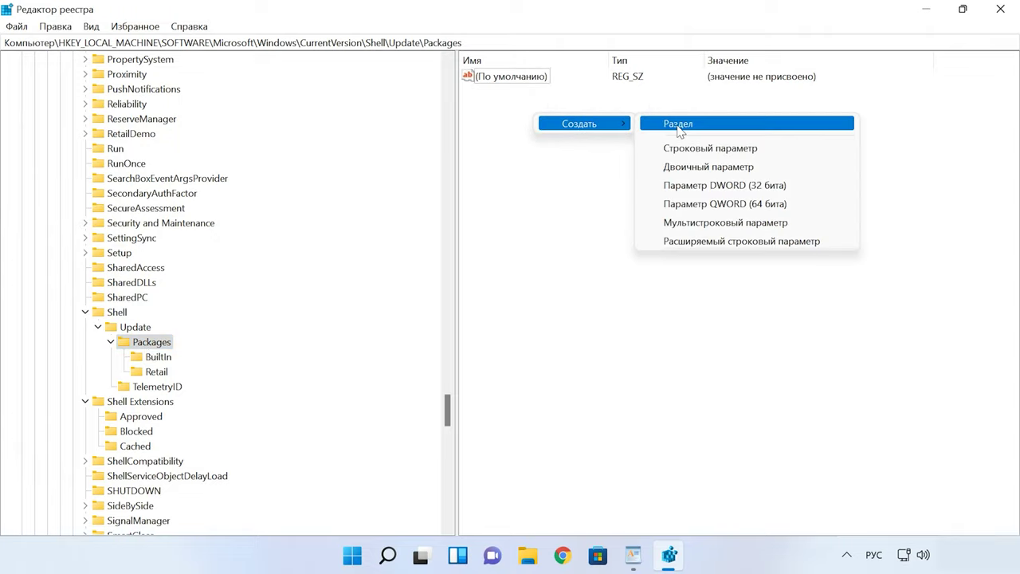
pyautogui.click(745, 191)
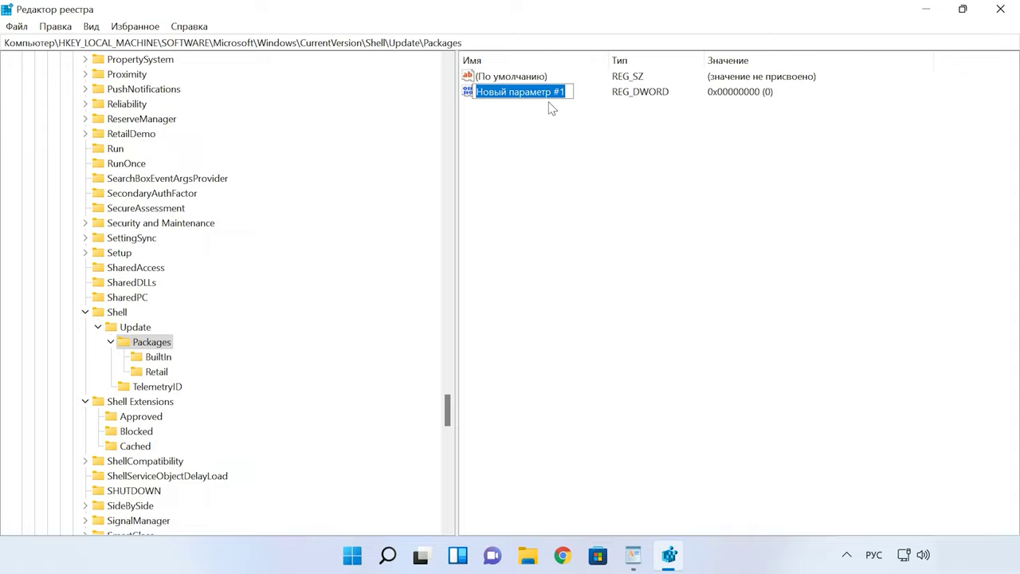
pyautogui.write('UndockingDisabled')
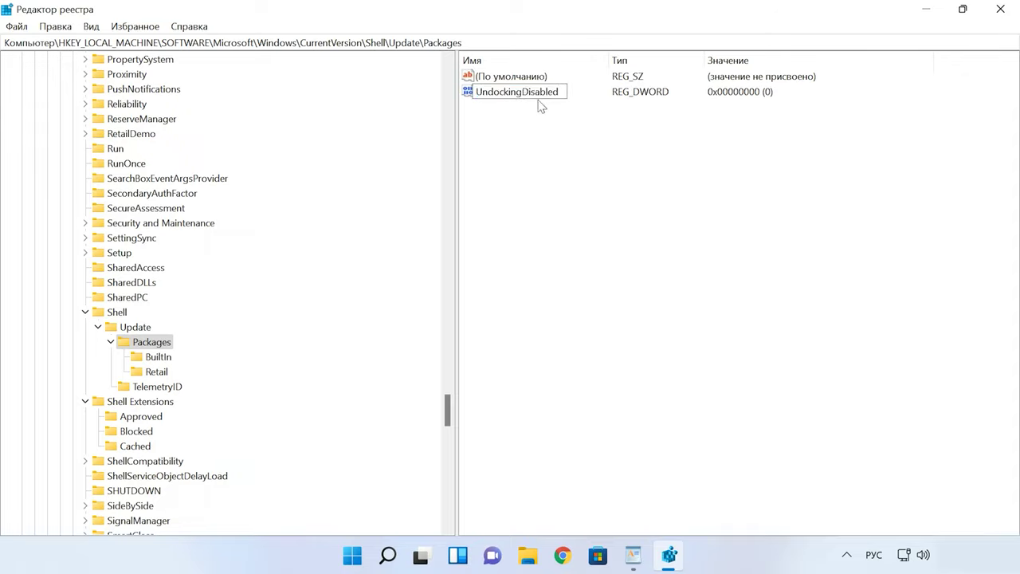
pyautogui.press('Return')
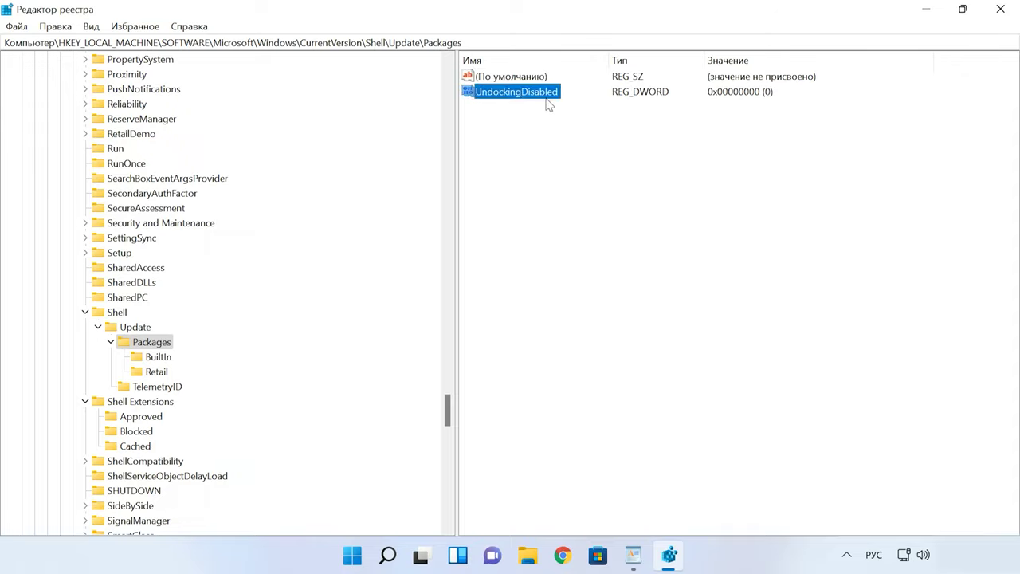
# - Set the UndockingDisabled value's data to 1
pyautogui.rightClick(531, 102)
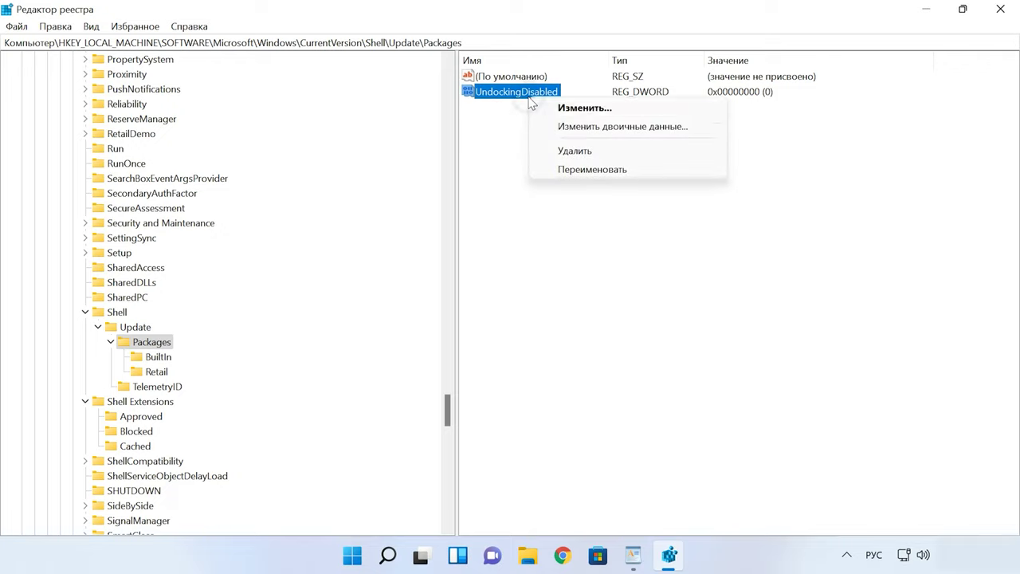
pyautogui.click(578, 108)
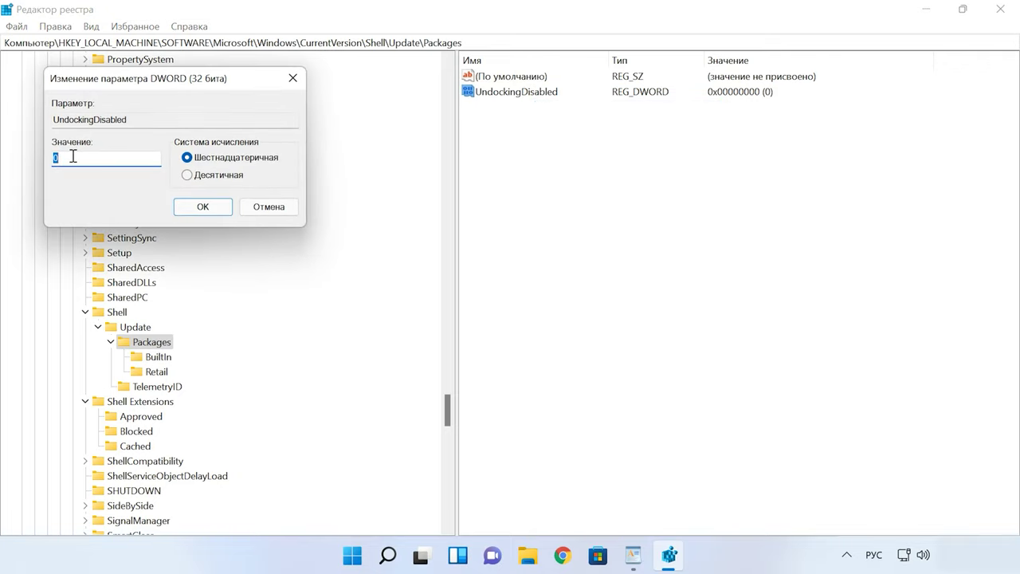
pyautogui.write('1')
pyautogui.click(218, 209)
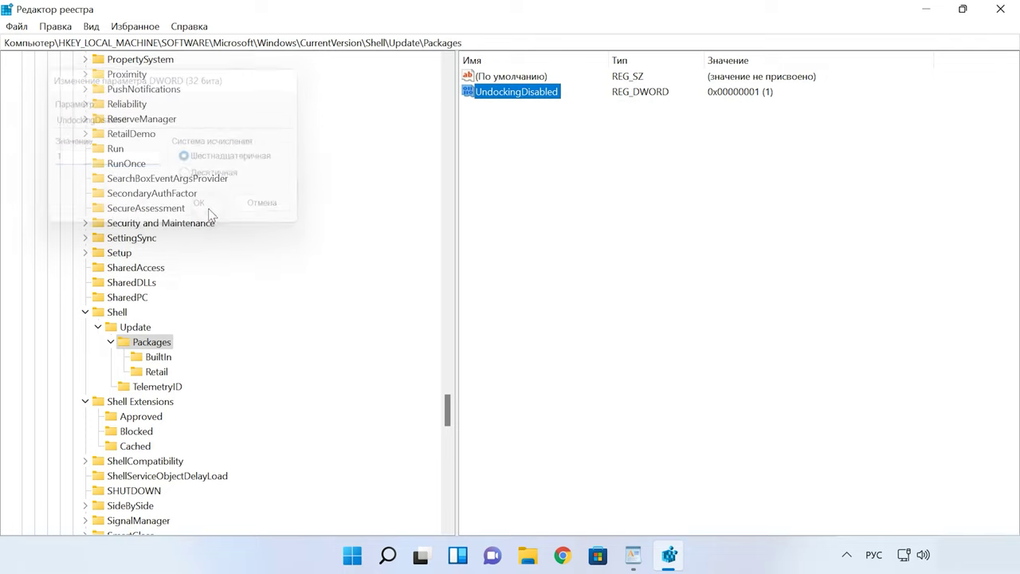
# - Close Registry Editor and restart the computer to apply the UndockingDisabled setting
pyautogui.click(1001, 8)
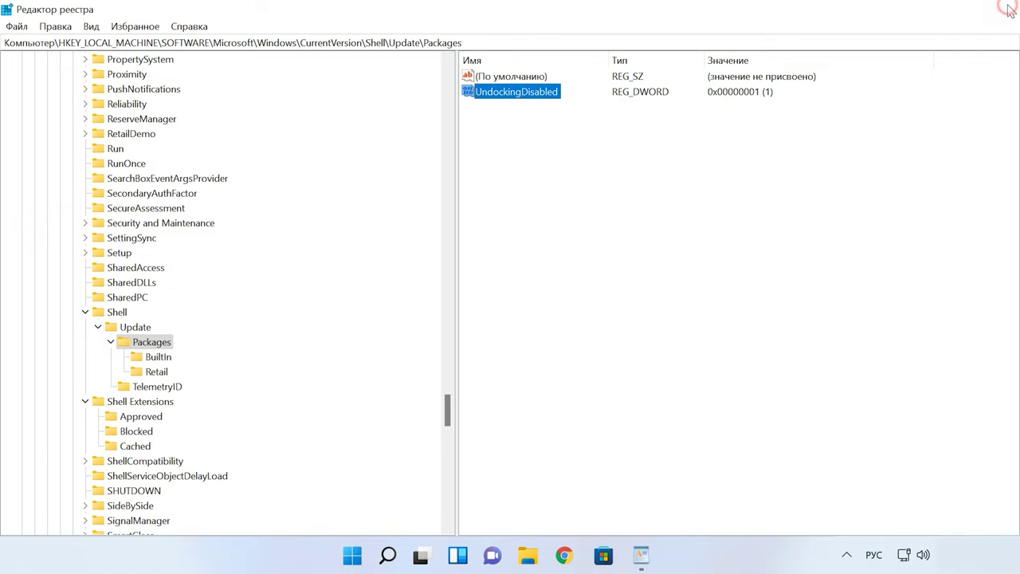
pyautogui.click(370, 554)
pyautogui.click(707, 501)
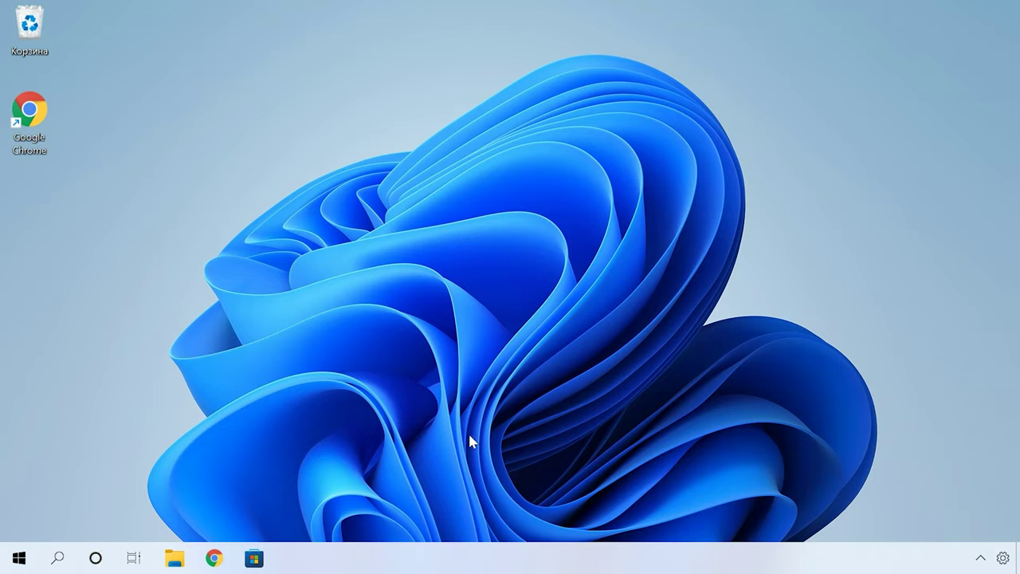
# - Run shell:::{05d7b0f4-2121-4eff-bf6b-ed3f69b894d9} and open the settings for turning system icons on or off
pyautogui.rightClick(14, 564)
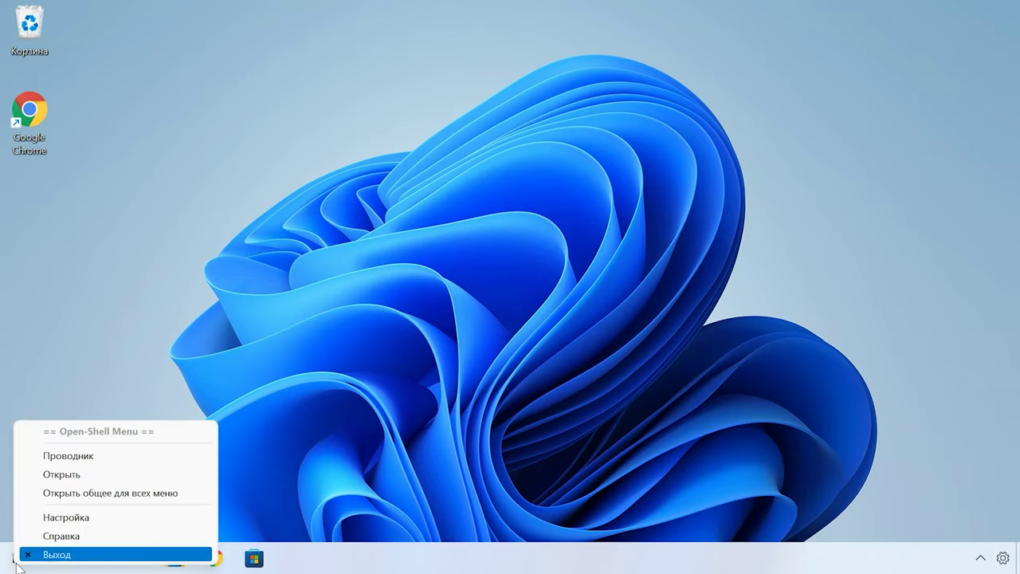
pyautogui.click(333, 496)
pyautogui.press('super+r')
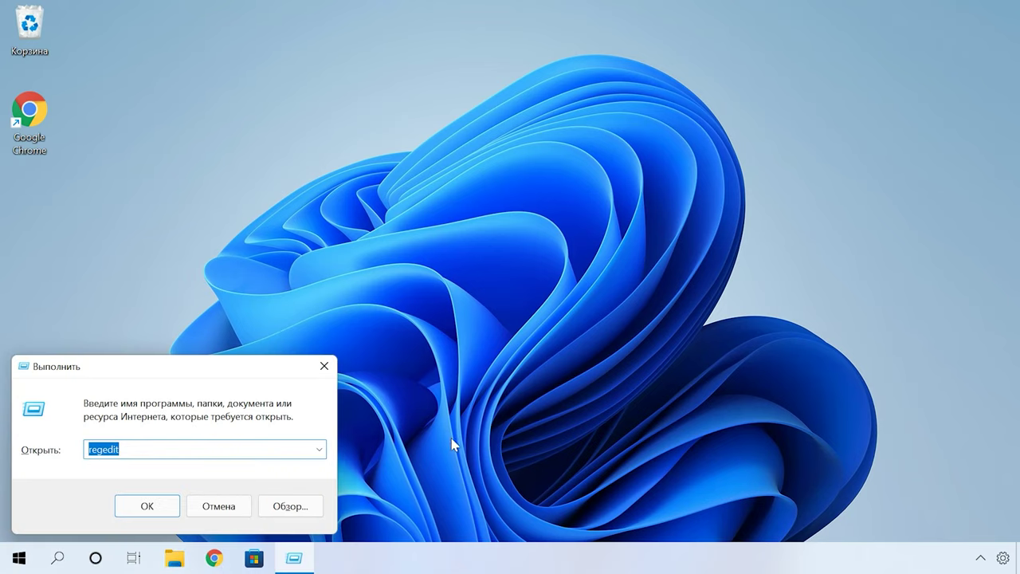
pyautogui.write('shell:::{05d7b0f4-2121-4eff-bf6b-ed3f69b894d9}')
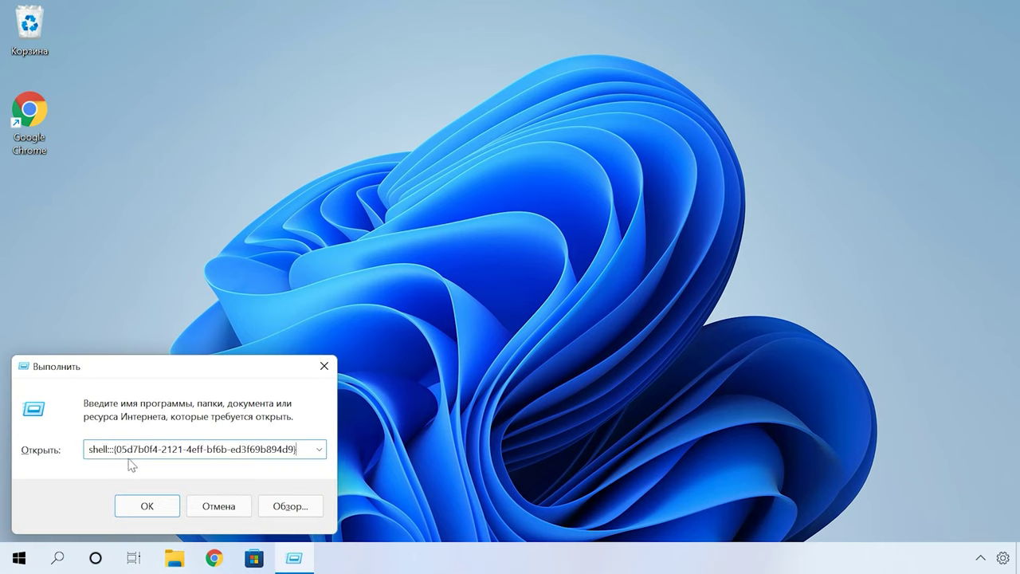
pyautogui.click(154, 511)
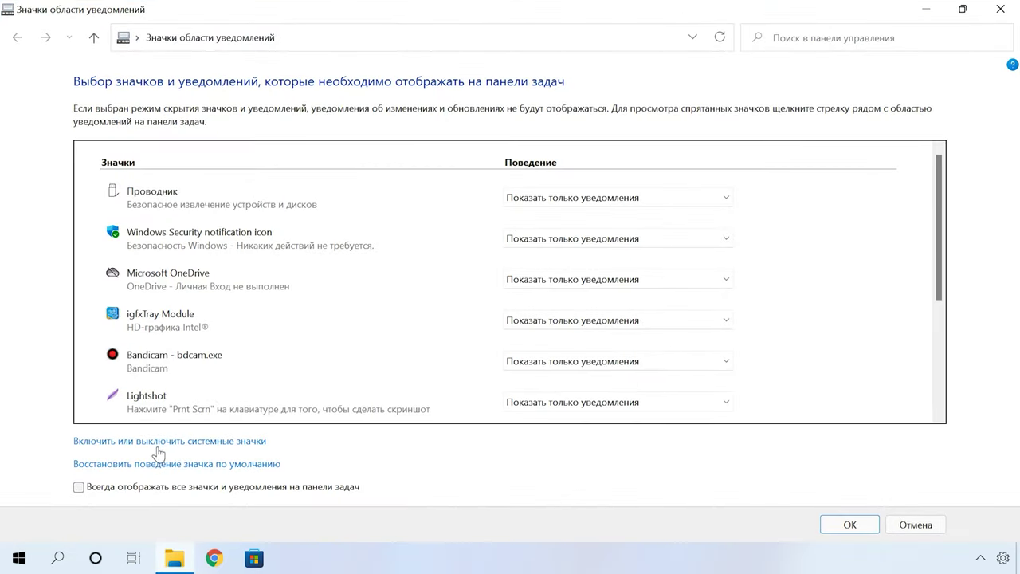
pyautogui.click(224, 444)
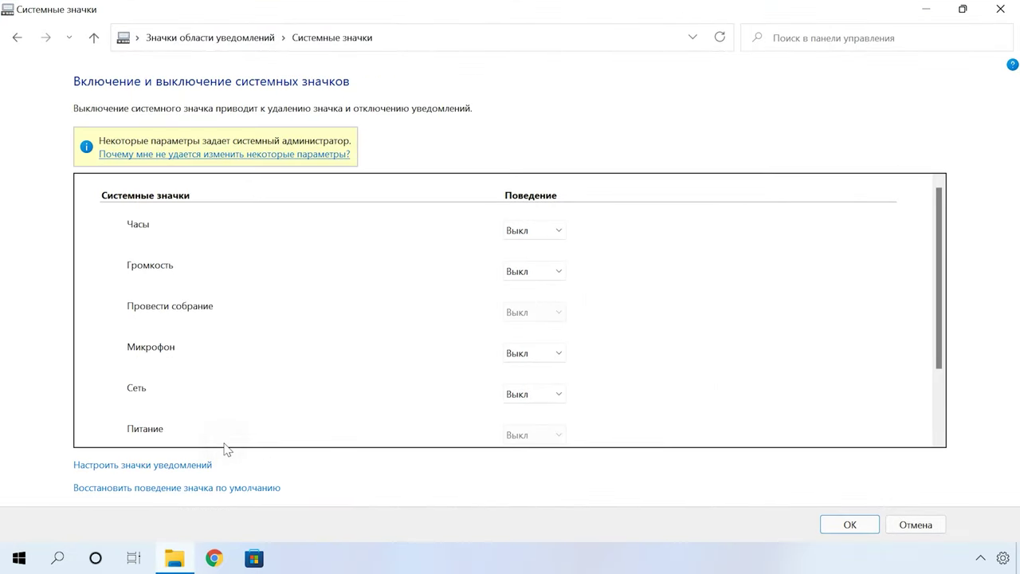
# - Turn on the Часы and Громкость system icons, and try to turn on the Сеть icon
pyautogui.click(558, 230)
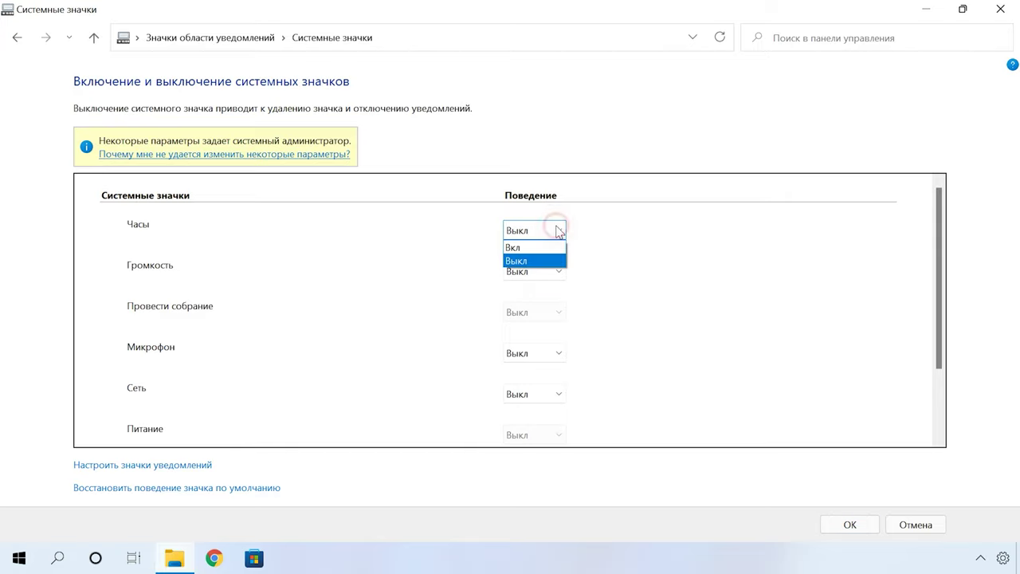
pyautogui.click(526, 247)
pyautogui.click(558, 273)
pyautogui.click(547, 288)
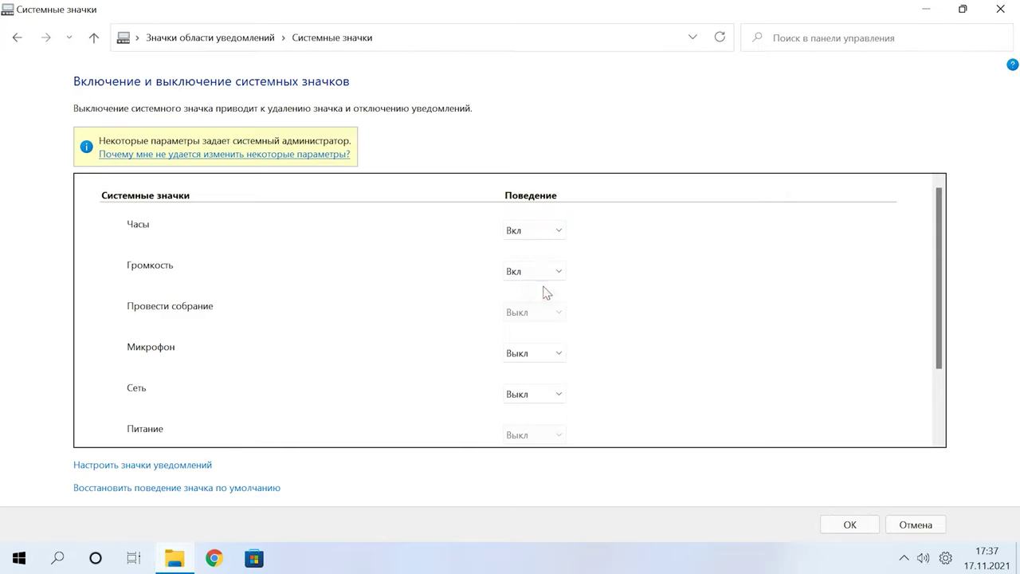
pyautogui.click(547, 394)
pyautogui.click(544, 410)
# - Turn on the Индикатор ввода and Центр уведомлений system icons and save the icon settings
pyautogui.moveTo(940, 341); pyautogui.dragTo(939, 406)
pyautogui.click(550, 380)
pyautogui.click(539, 396)
pyautogui.click(547, 421)
pyautogui.click(545, 435)
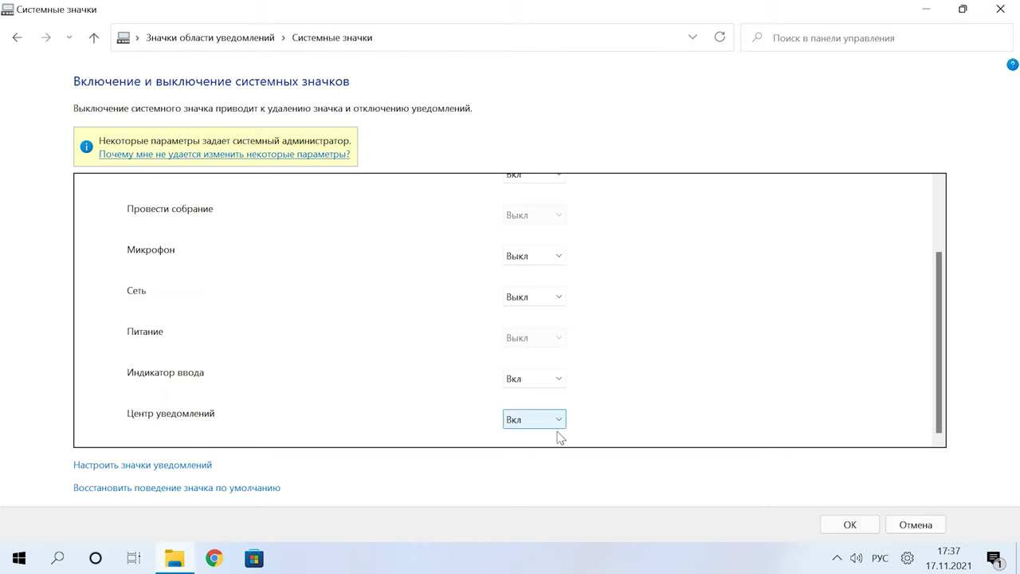
pyautogui.click(852, 524)
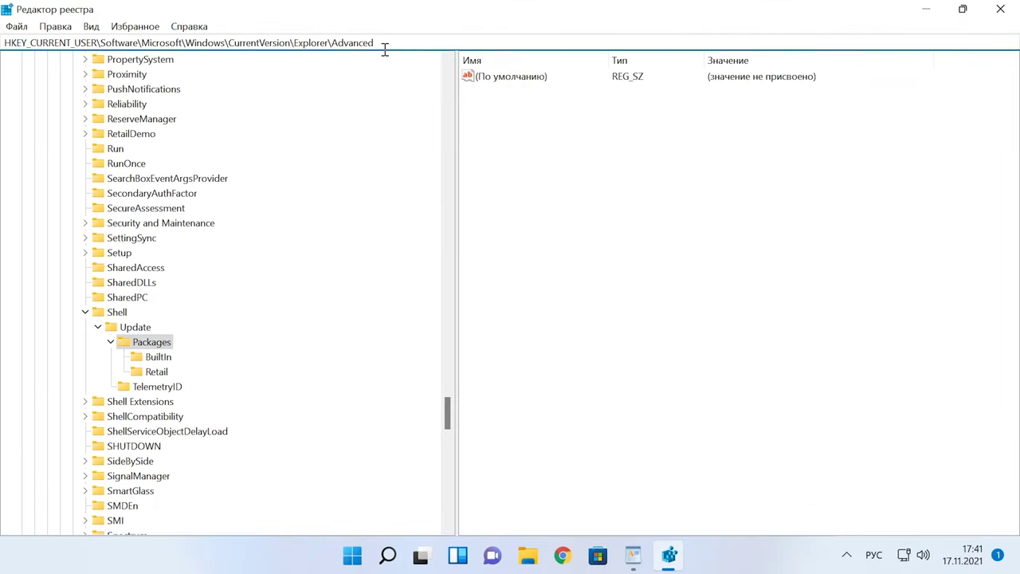
# - In Registry Editor, go to HKEY_CURRENT_USER\Software\Microsoft\Windows\CurrentVersion\Explorer\Advanced and create a 32-bit DWORD value named TaskbarSi
pyautogui.press('Return')
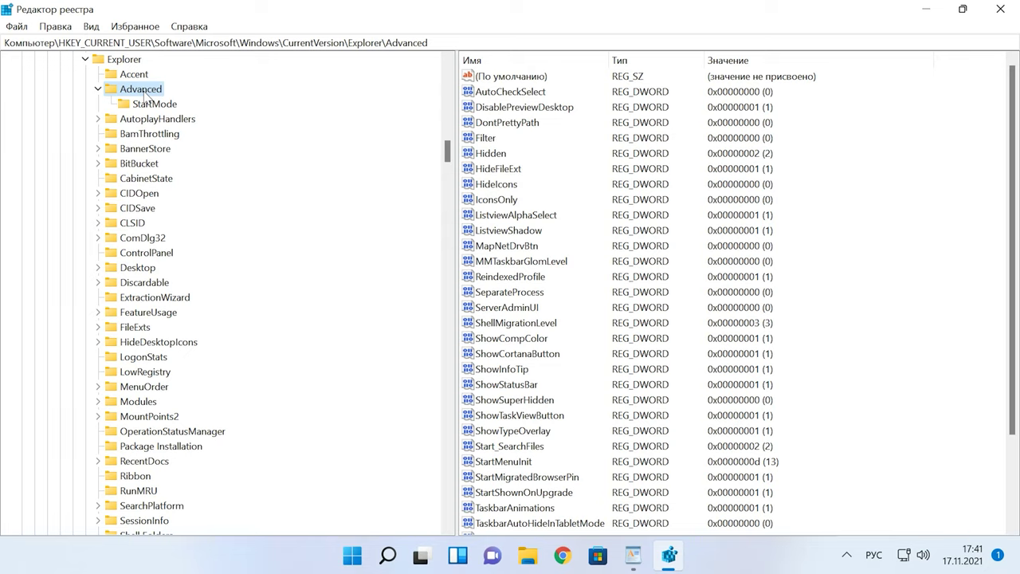
pyautogui.rightClick(567, 145)
pyautogui.moveTo(614, 151)
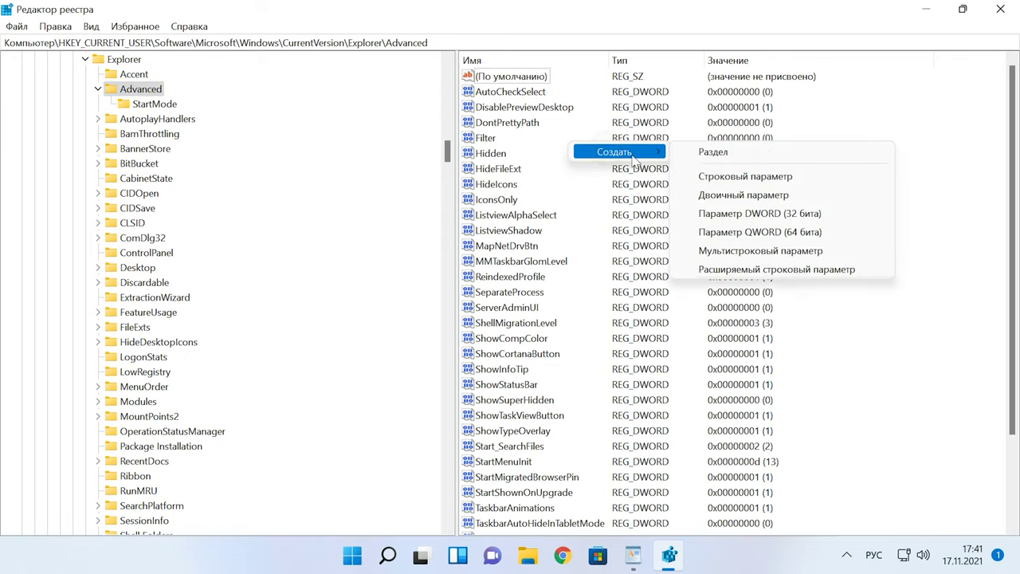
pyautogui.click(767, 214)
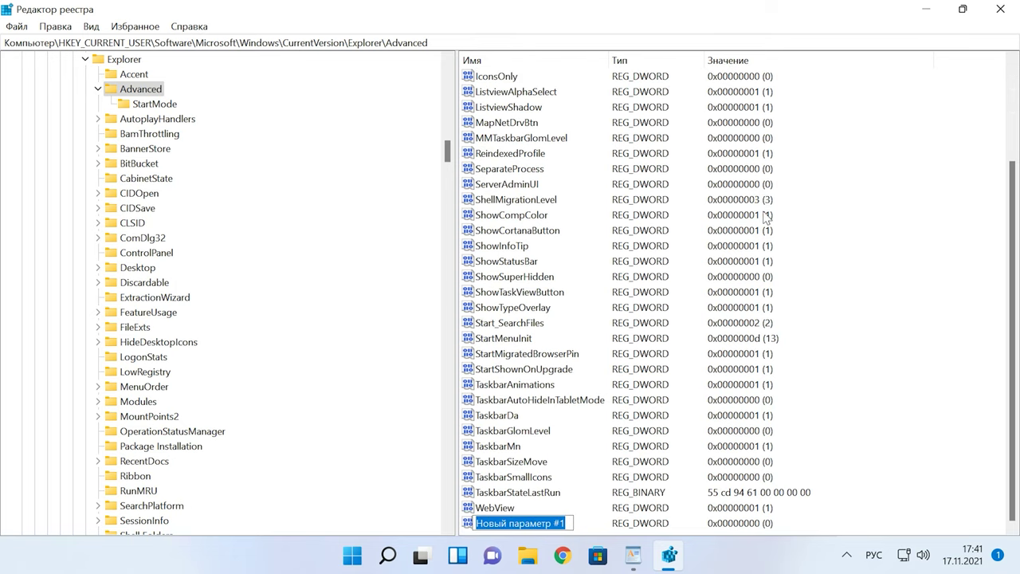
pyautogui.hotkey('alt', 'shift')
pyautogui.write('TaskbarSi')
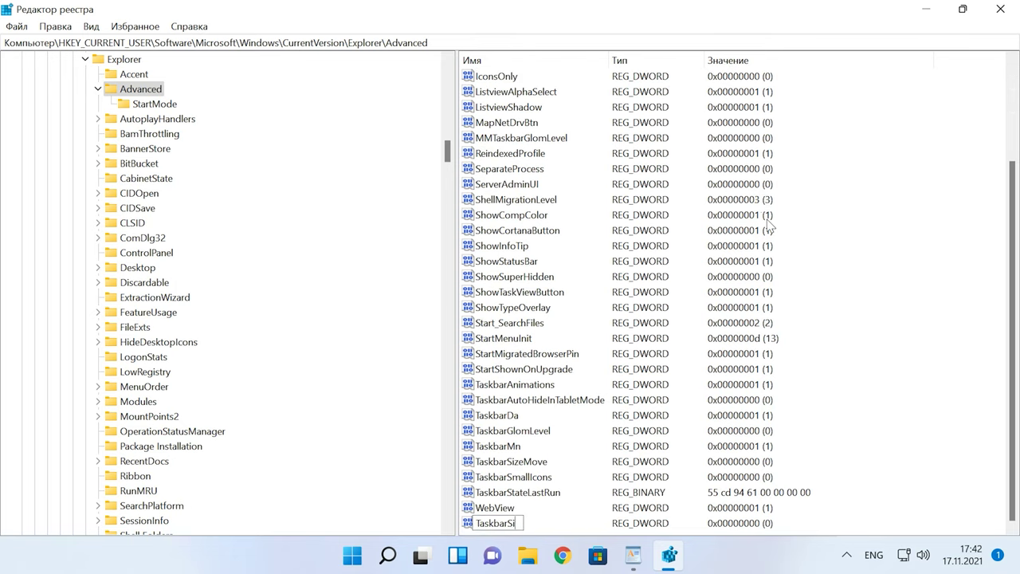
# - Set the TaskbarSi value's data to 0 for the small taskbar size
pyautogui.rightClick(519, 526)
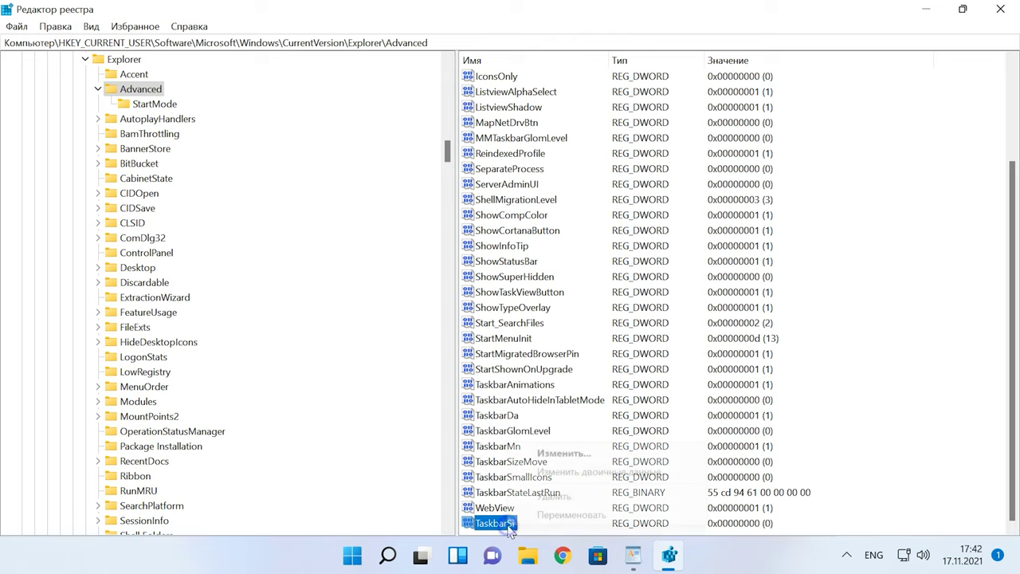
pyautogui.click(563, 454)
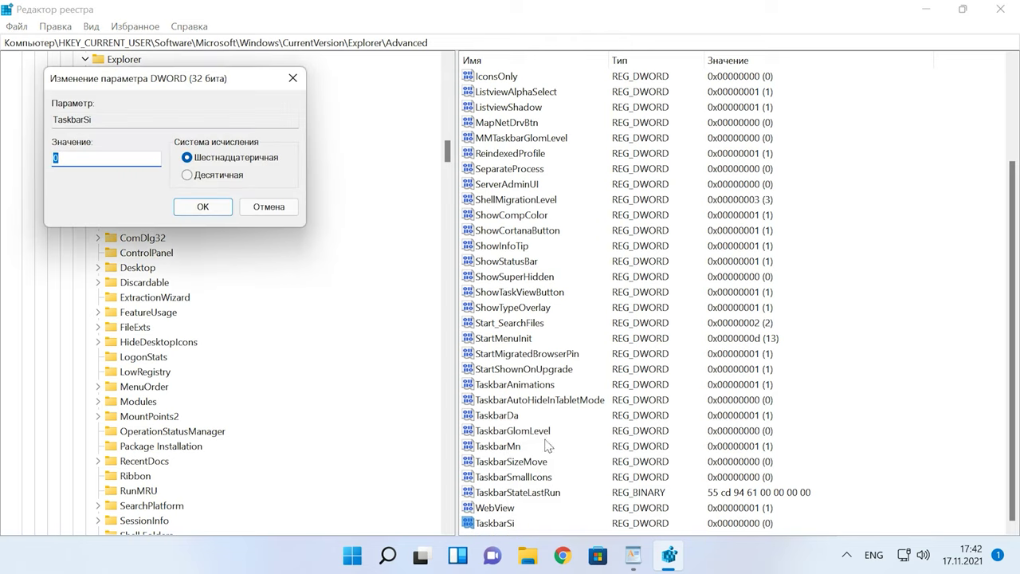
pyautogui.doubleClick(79, 158)
pyautogui.moveTo(62, 158); pyautogui.dragTo(42, 157)
pyautogui.write('0')
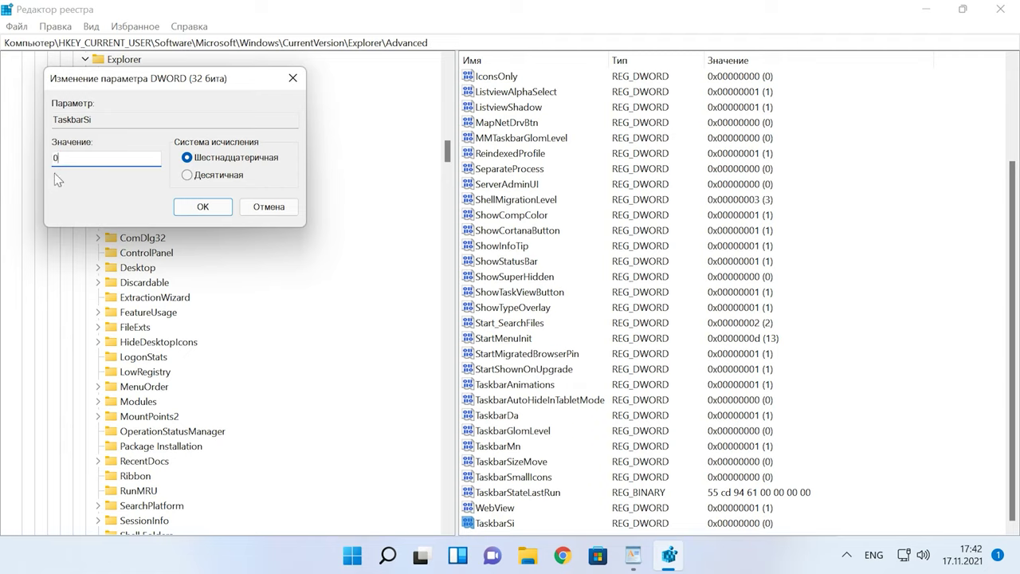
pyautogui.click(202, 208)
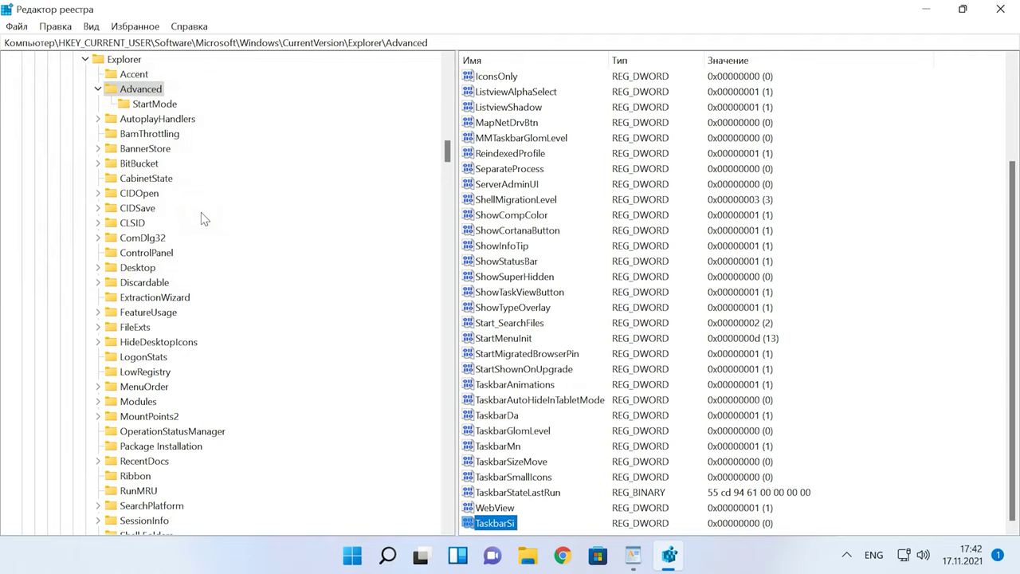
# - Restart the computer from the Start menu to apply the TaskbarSi setting
pyautogui.rightClick(355, 562)
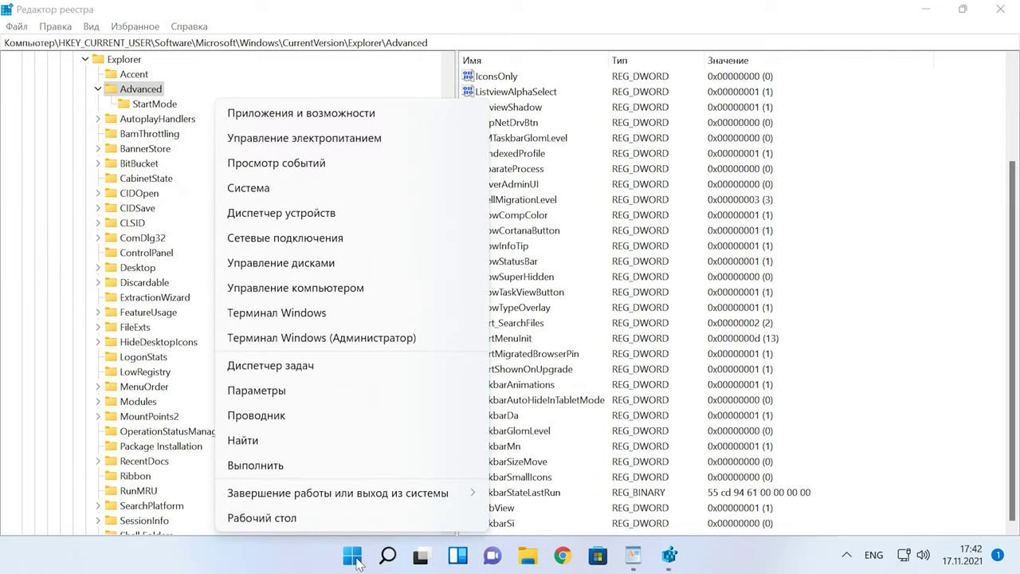
pyautogui.click(335, 568)
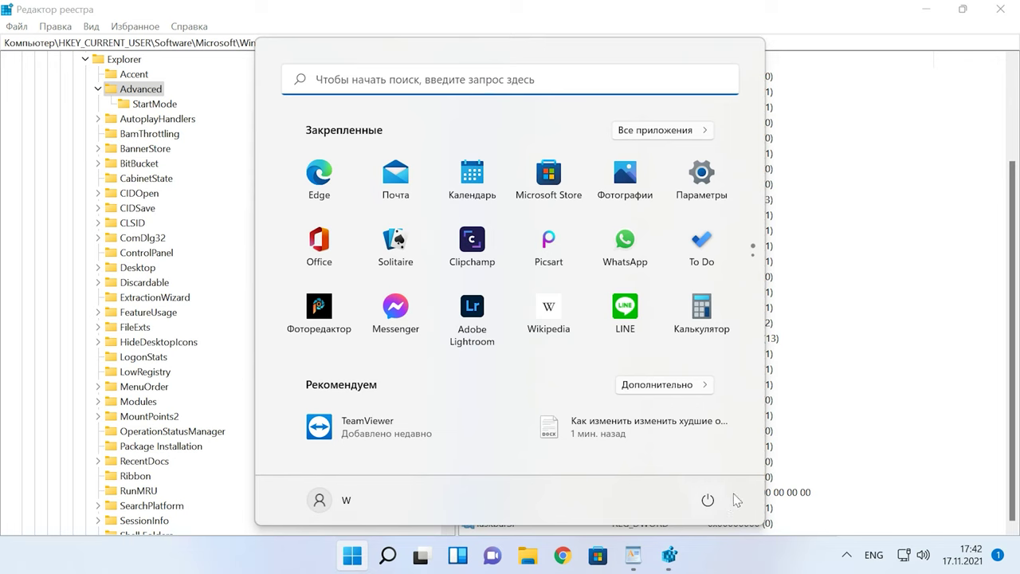
pyautogui.click(710, 500)
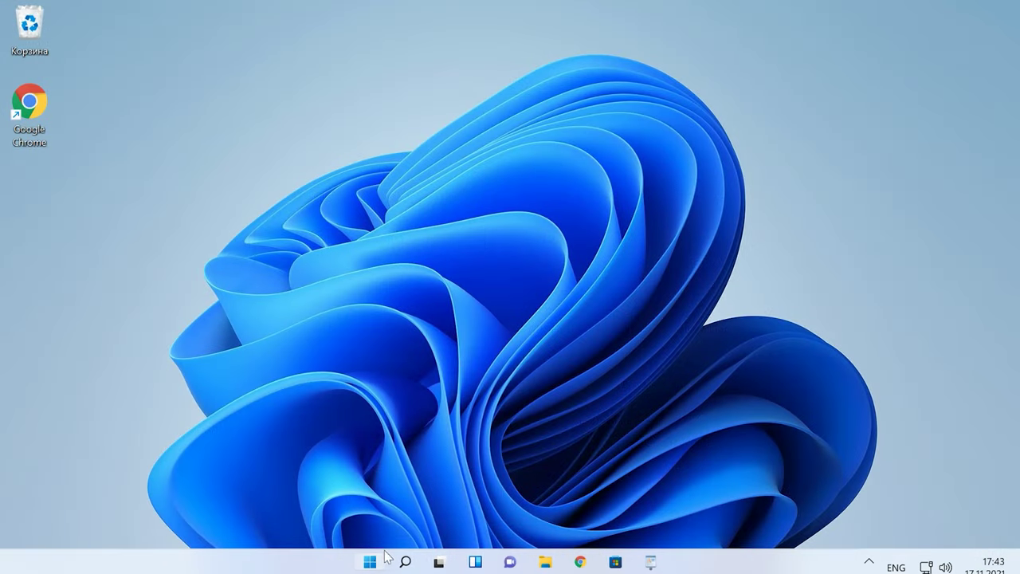
# - Check the Start menu and the search window with the resized taskbar, closing each again
pyautogui.click(371, 563)
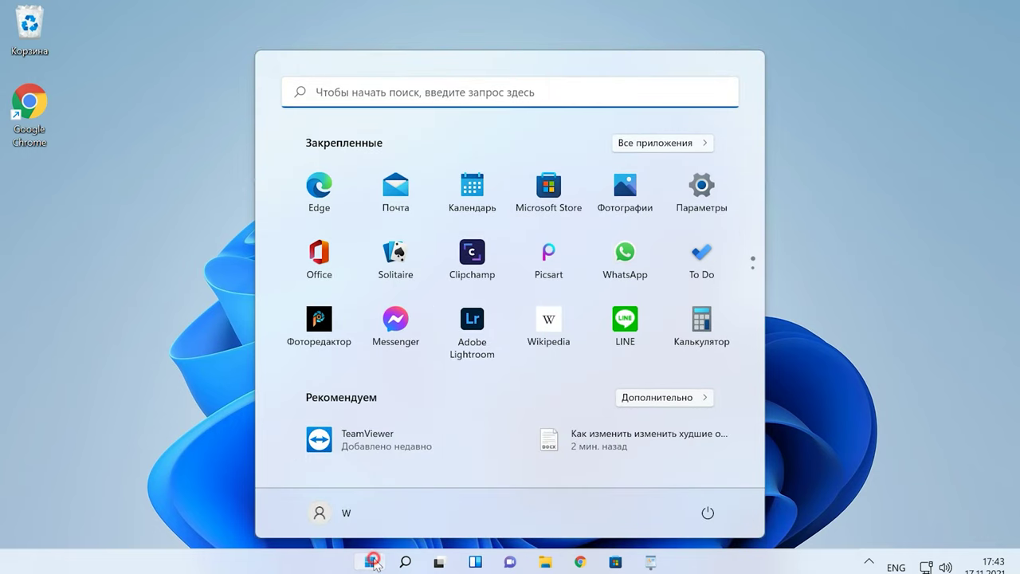
pyautogui.click(373, 563)
pyautogui.click(404, 563)
pyautogui.click(404, 563)
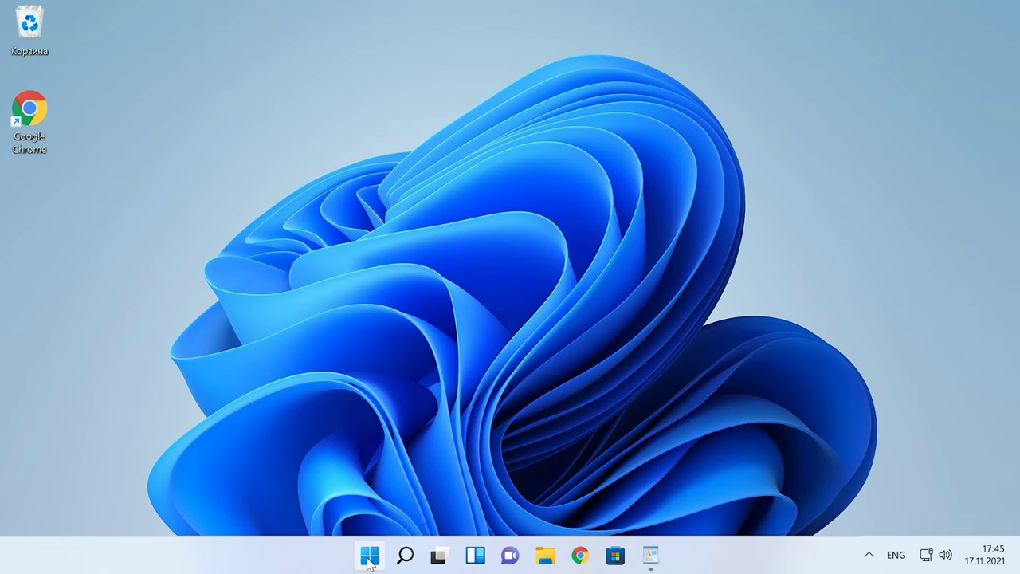
# - Reopen Registry Editor by running regedit
pyautogui.rightClick(372, 562)
pyautogui.click(286, 467)
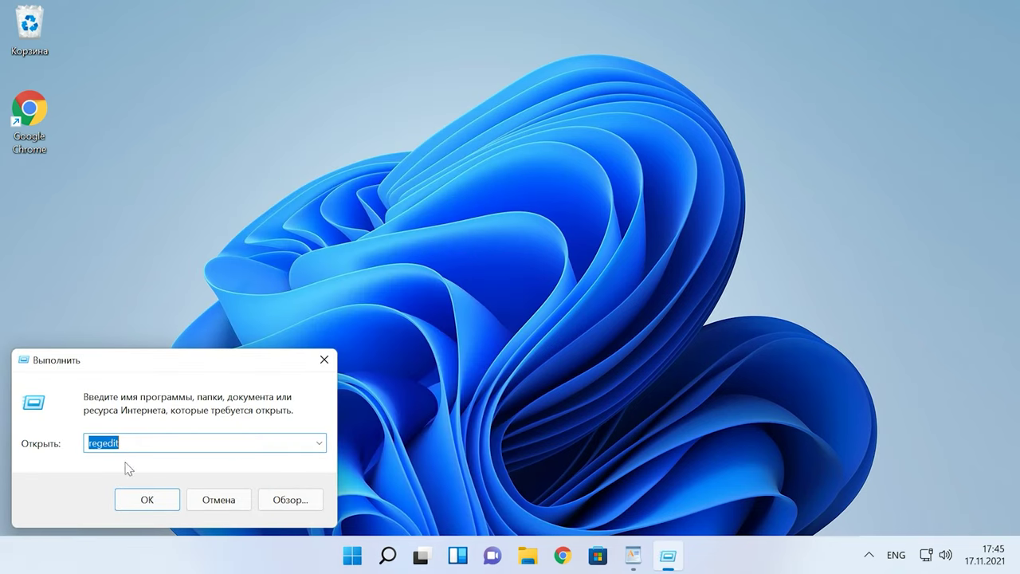
pyautogui.click(151, 492)
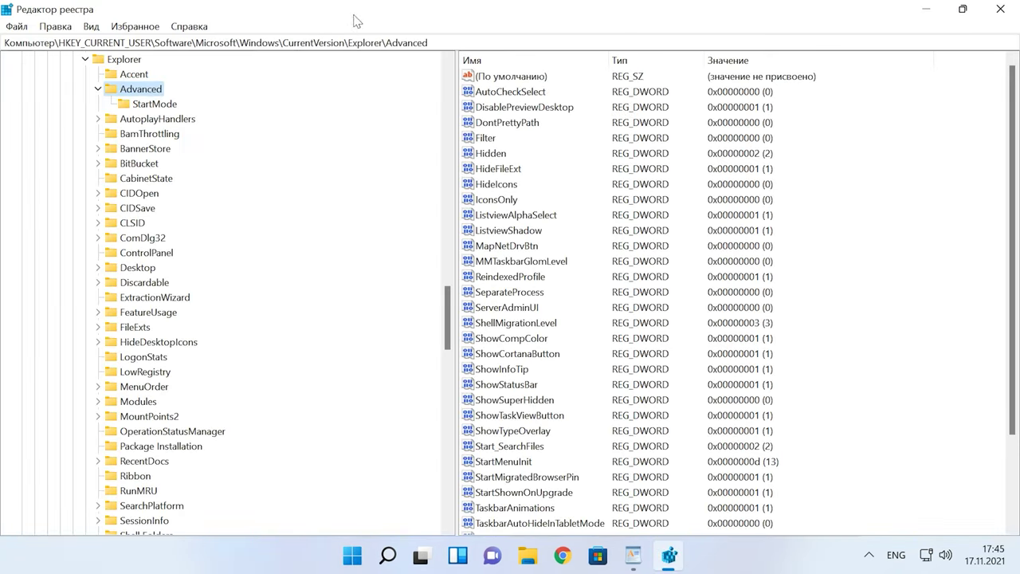
# - In HKEY_CURRENT_USER\Software\Microsoft\Windows\CurrentVersion\Explorer\StuckRects3, set the fifth byte of the Settings value's 00000008 row to 01
pyautogui.doubleClick(442, 39)
pyautogui.hotkey('ctrl', 'a')
pyautogui.write('HKEY_CURRENT_USER\\Software\\Microsoft\\Windows\\CurrentVersion\\Explorer\\StuckRects3')
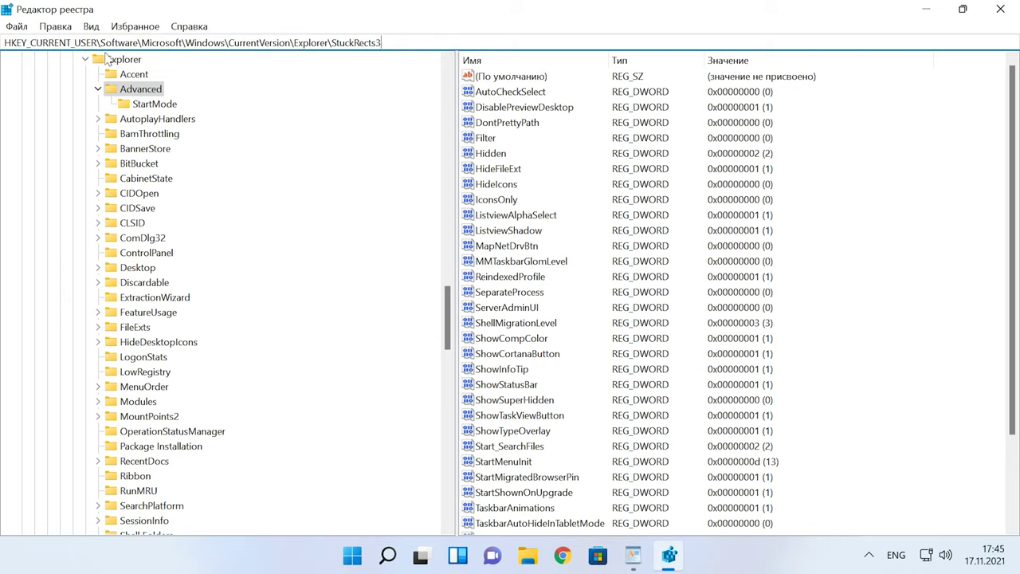
pyautogui.press('Return')
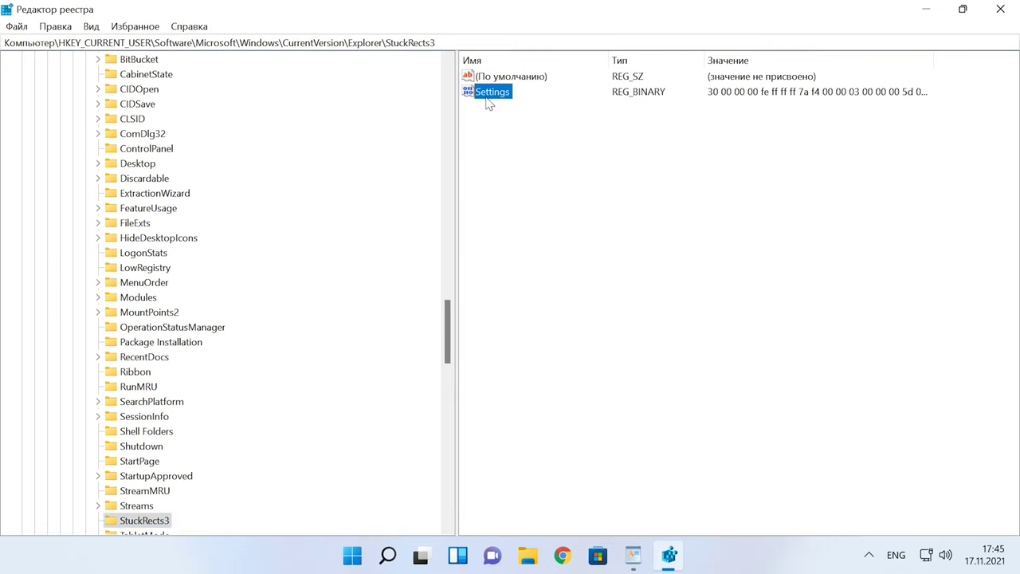
pyautogui.doubleClick(494, 93)
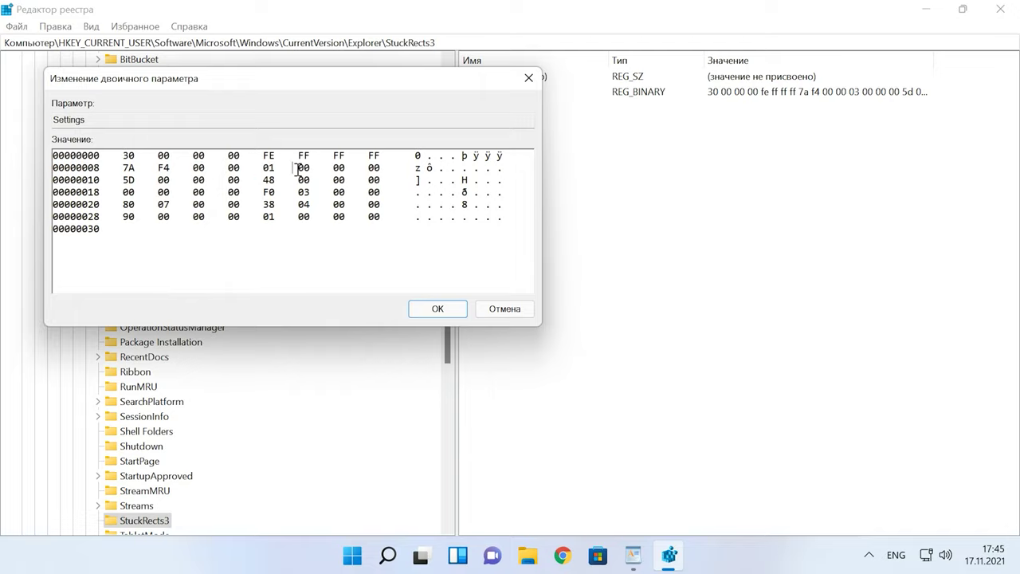
pyautogui.click(437, 311)
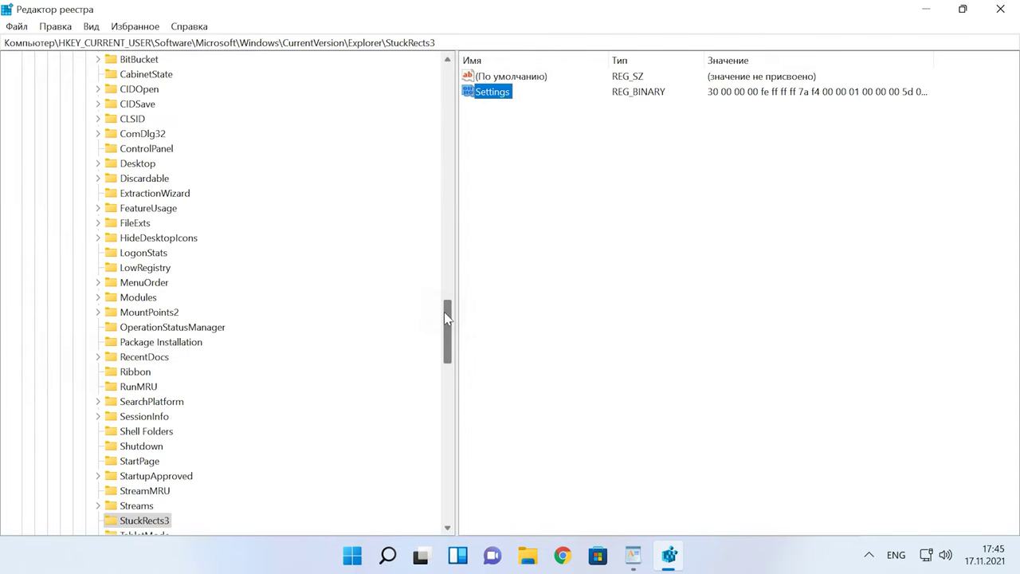
# - Restart the Explorer process (Проводник) through Task Manager to apply the taskbar position, closing Task Manager when done
pyautogui.rightClick(353, 554)
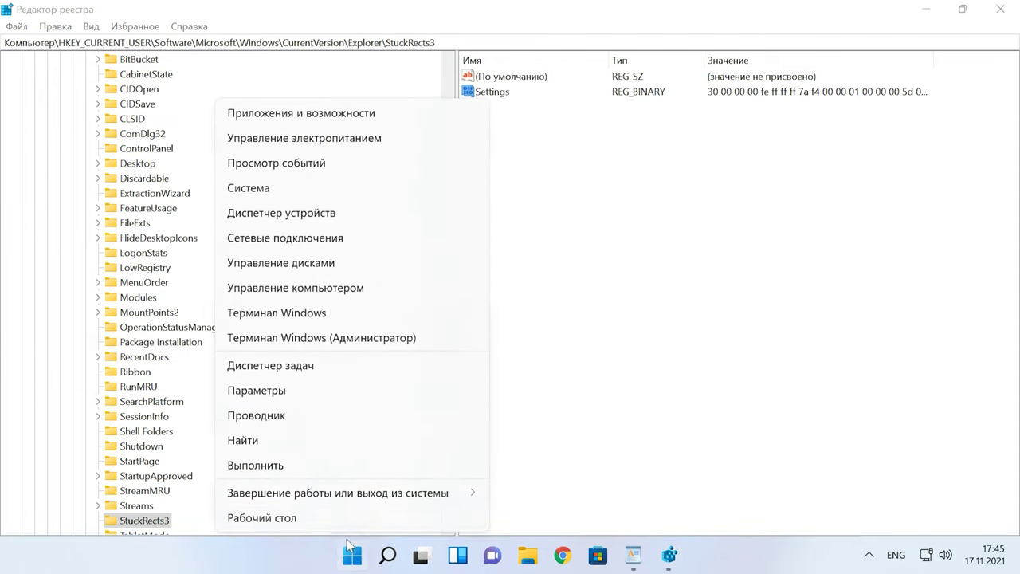
pyautogui.click(294, 368)
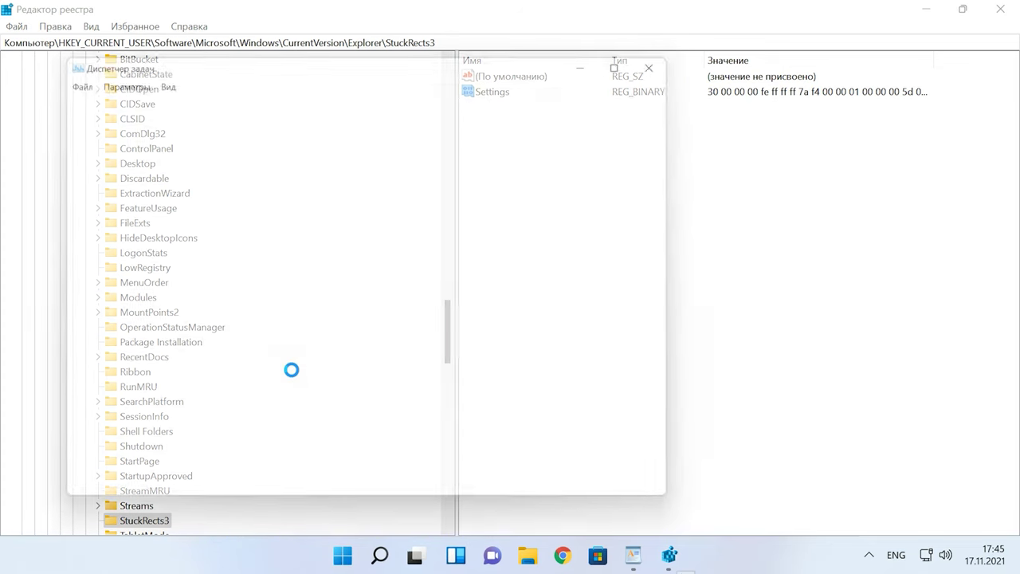
pyautogui.scroll(-10, 274, 374)
pyautogui.scroll(-5, 274, 374)
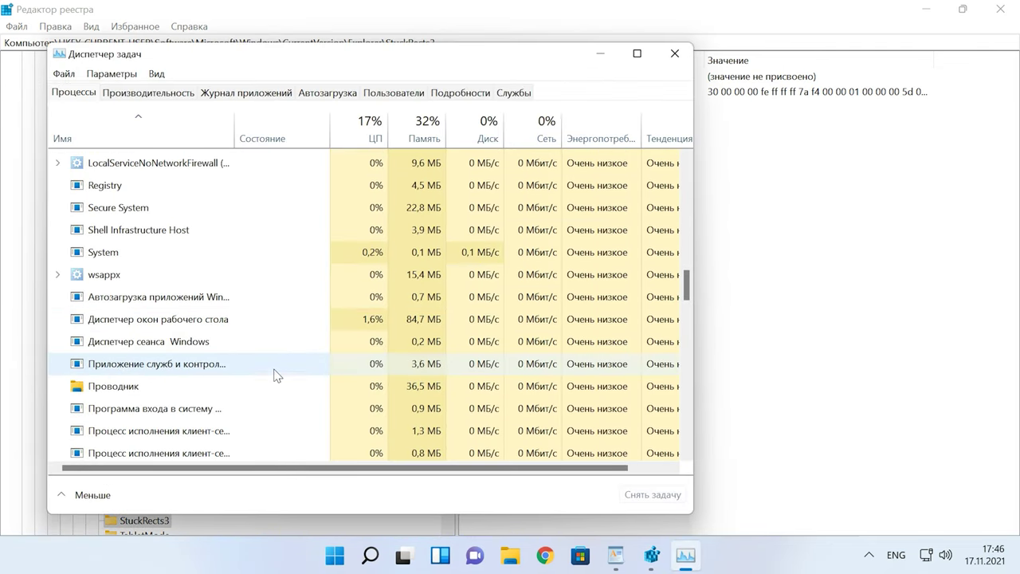
pyautogui.click(148, 387)
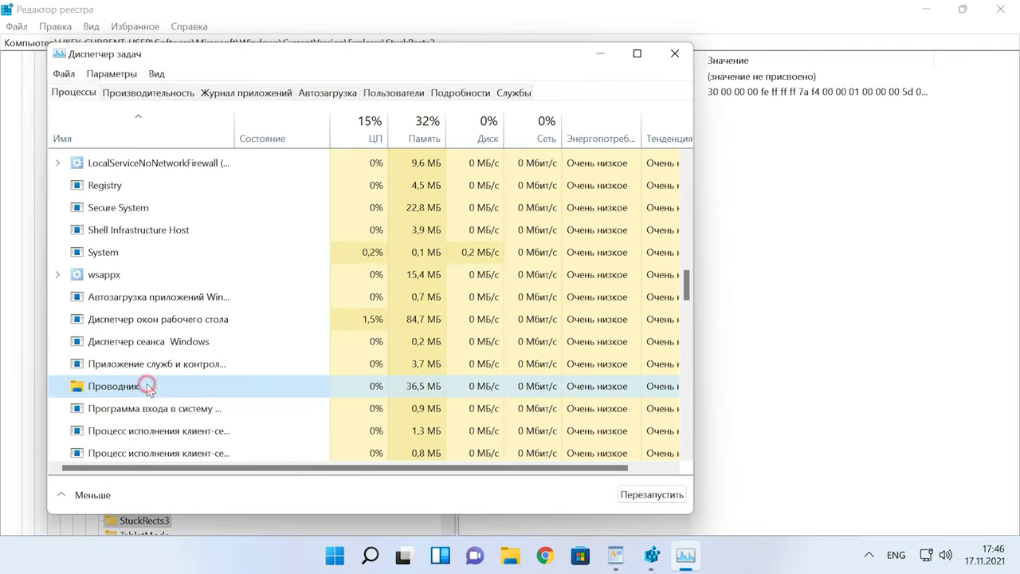
pyautogui.click(661, 496)
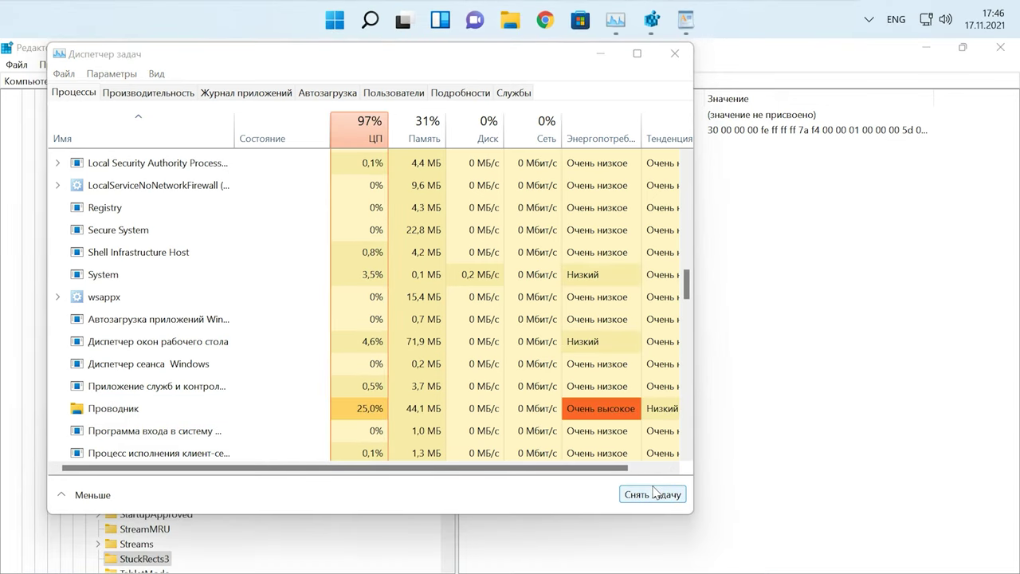
pyautogui.click(675, 54)
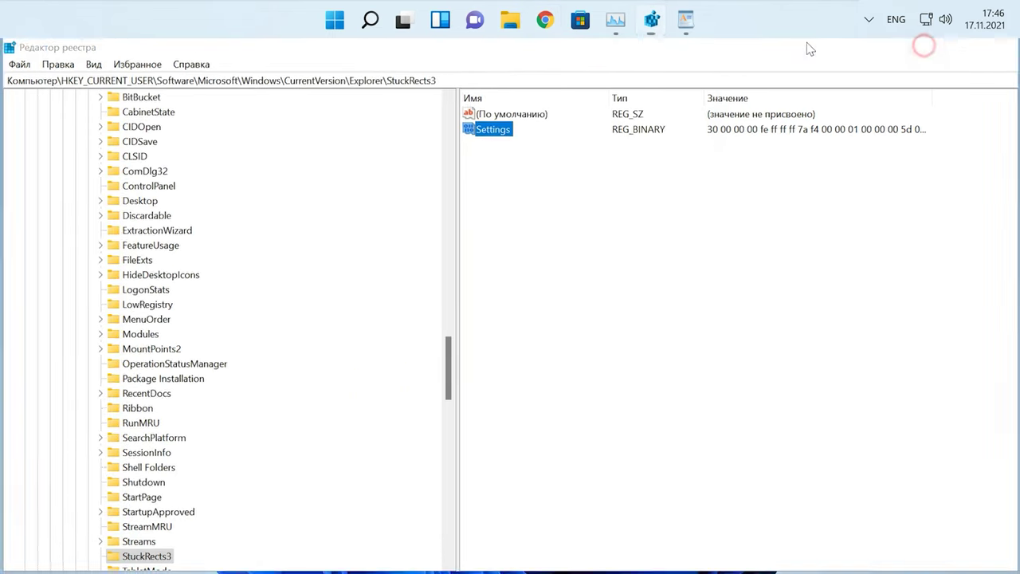
# - Minimize Registry Editor, check the Start menu on the moved taskbar, and bring Registry Editor back
pyautogui.click(925, 48)
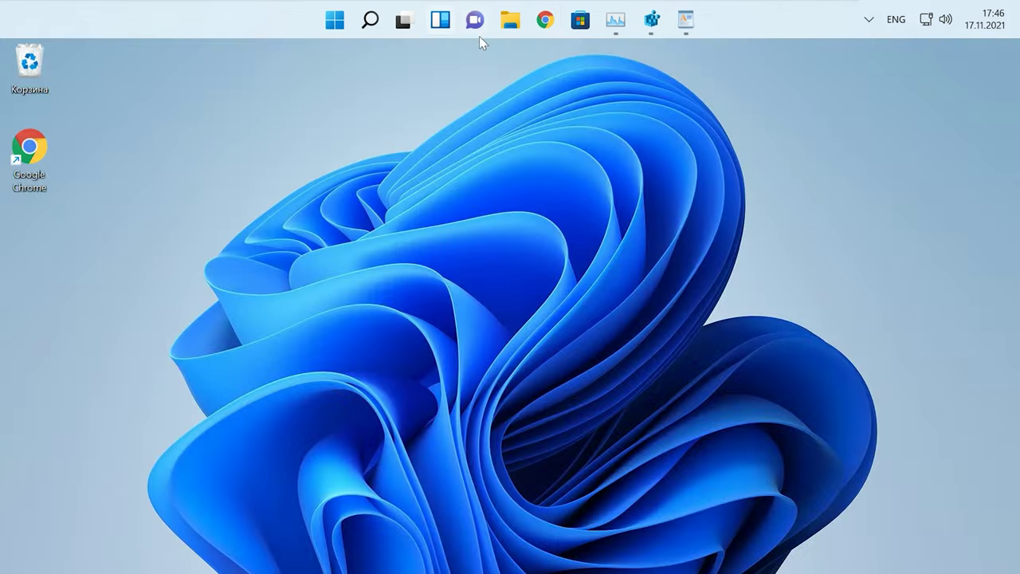
pyautogui.click(327, 26)
pyautogui.click(332, 28)
pyautogui.click(653, 21)
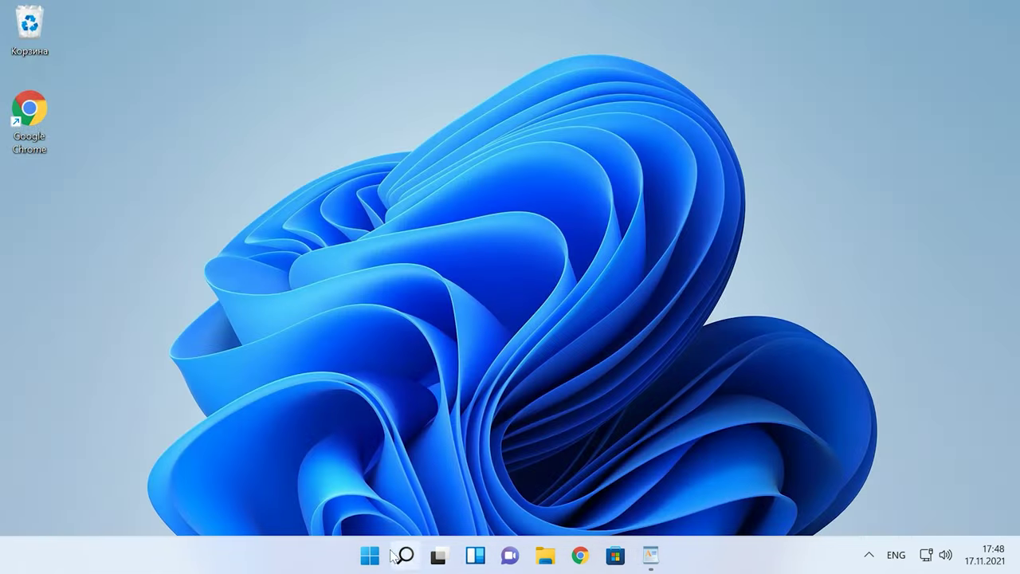
# - Open the default file and link type settings for Microsoft Edge in the Windows app settings
pyautogui.click(372, 557)
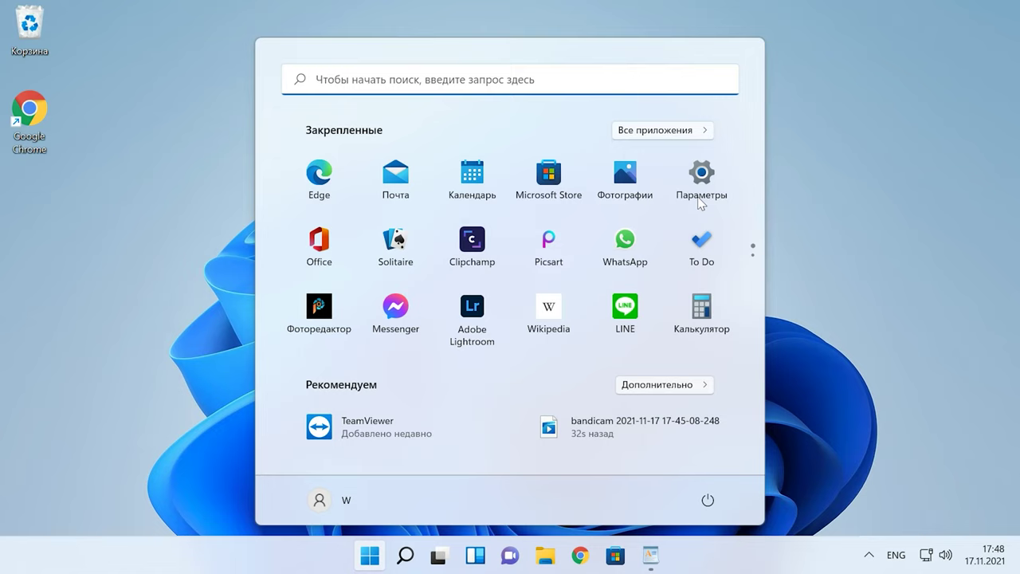
pyautogui.click(706, 206)
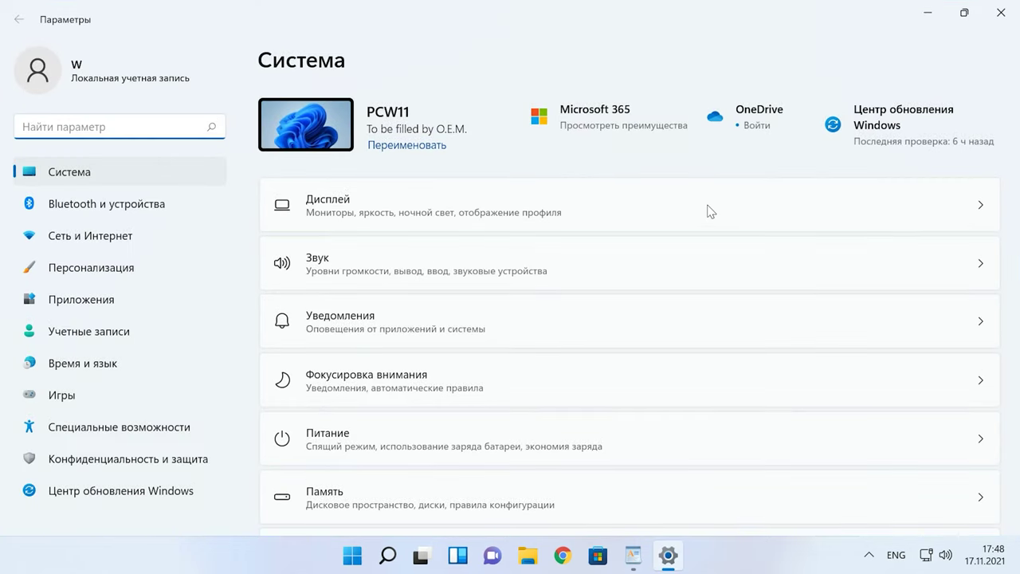
pyautogui.click(101, 307)
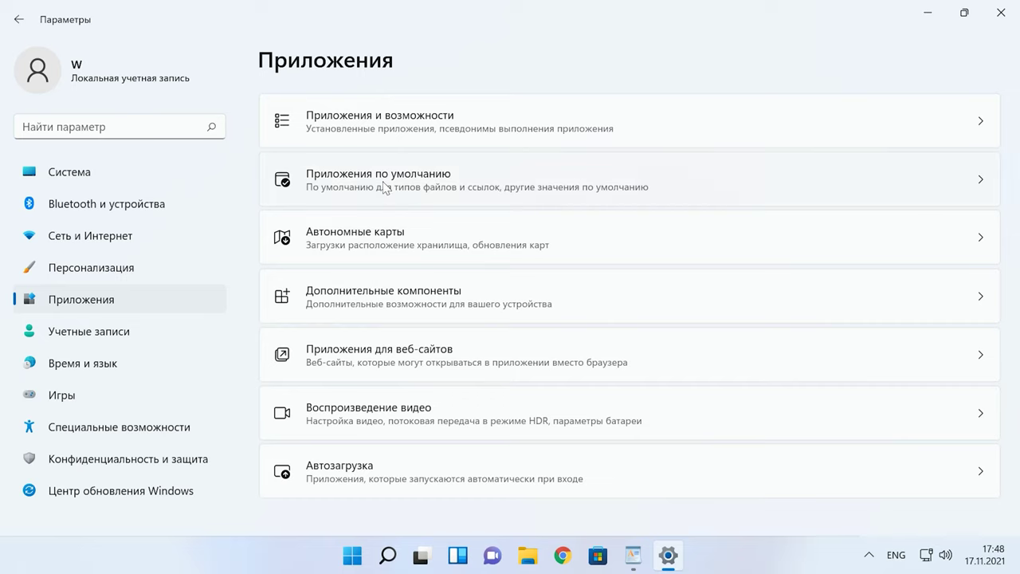
pyautogui.click(436, 187)
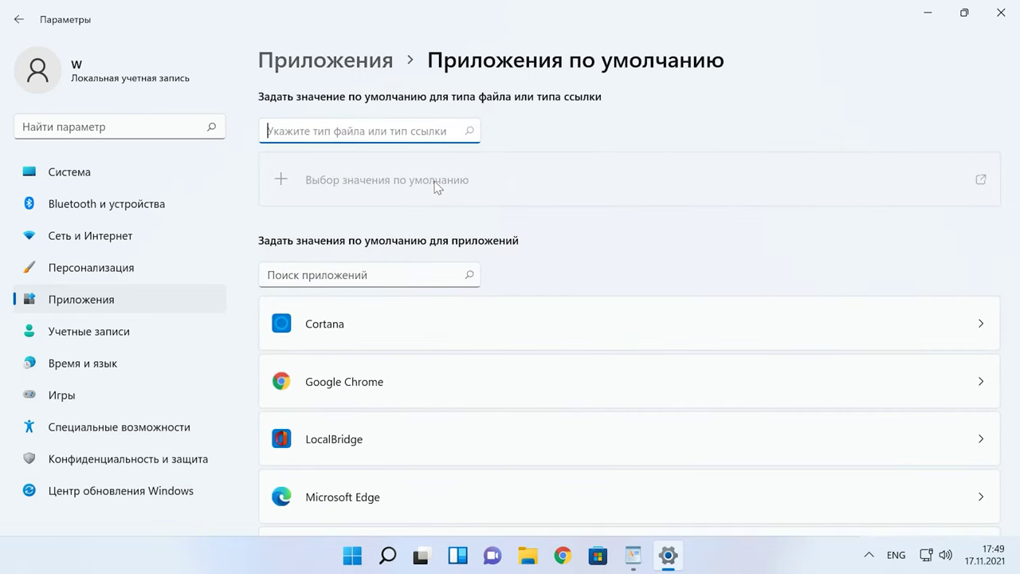
pyautogui.click(981, 499)
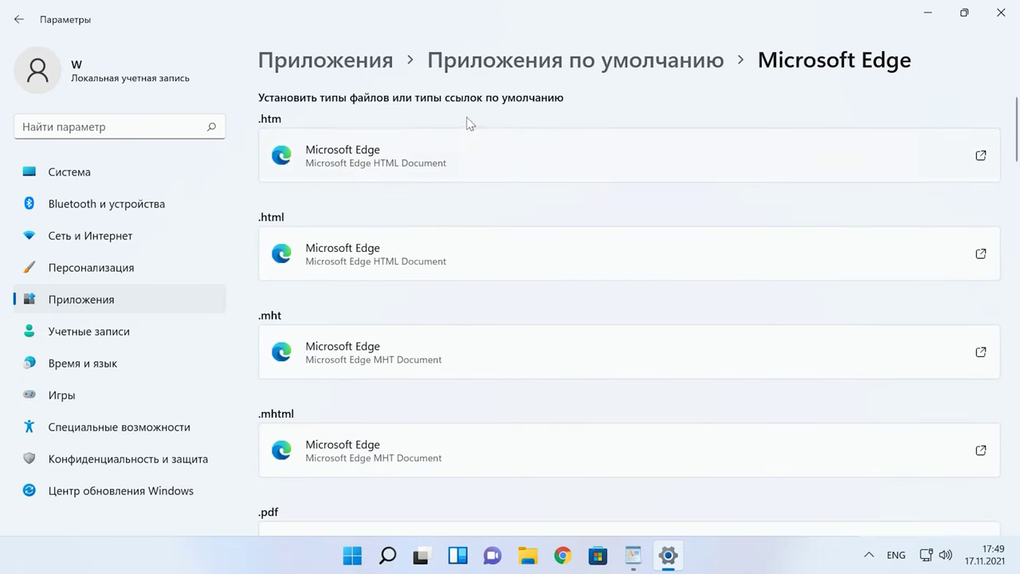
# - Set Google Chrome as the default app for .htm and .html files
pyautogui.click(981, 156)
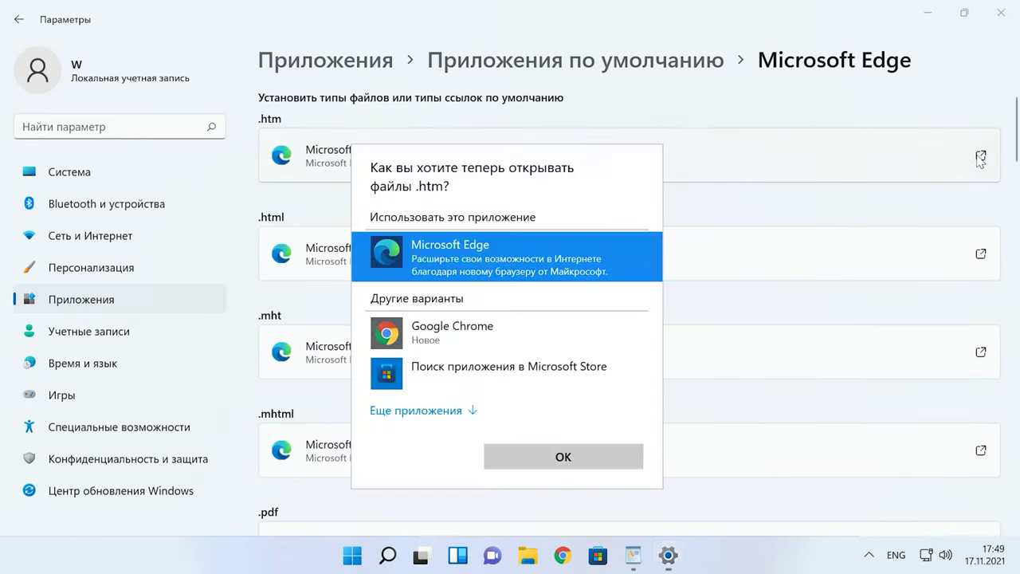
pyautogui.click(469, 335)
pyautogui.click(556, 458)
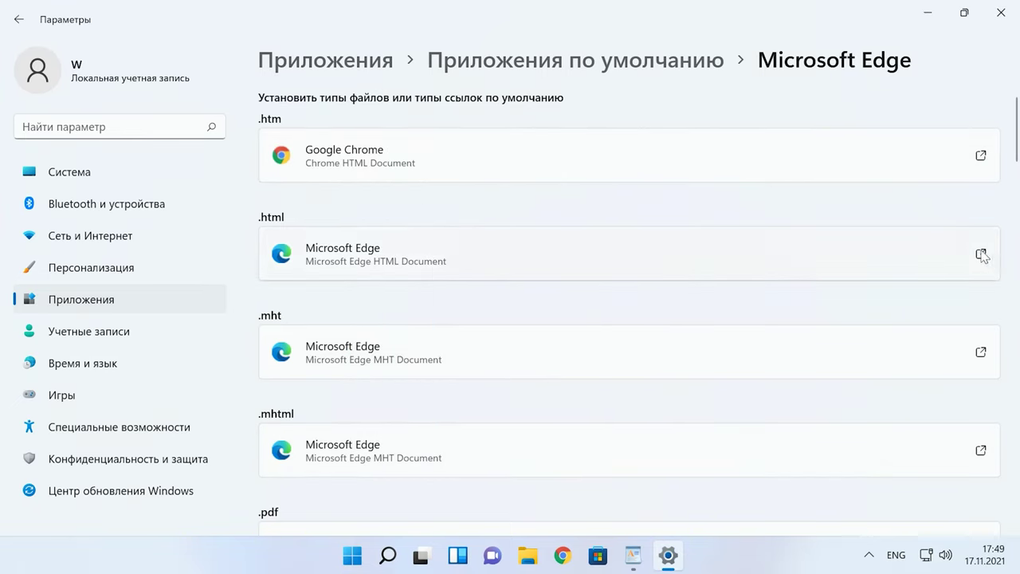
pyautogui.click(981, 254)
pyautogui.click(505, 330)
pyautogui.click(558, 456)
# - Choose Google Chrome as the default app for .pdf files
pyautogui.scroll(-1, 857, 402)
pyautogui.scroll(-3, 956, 389)
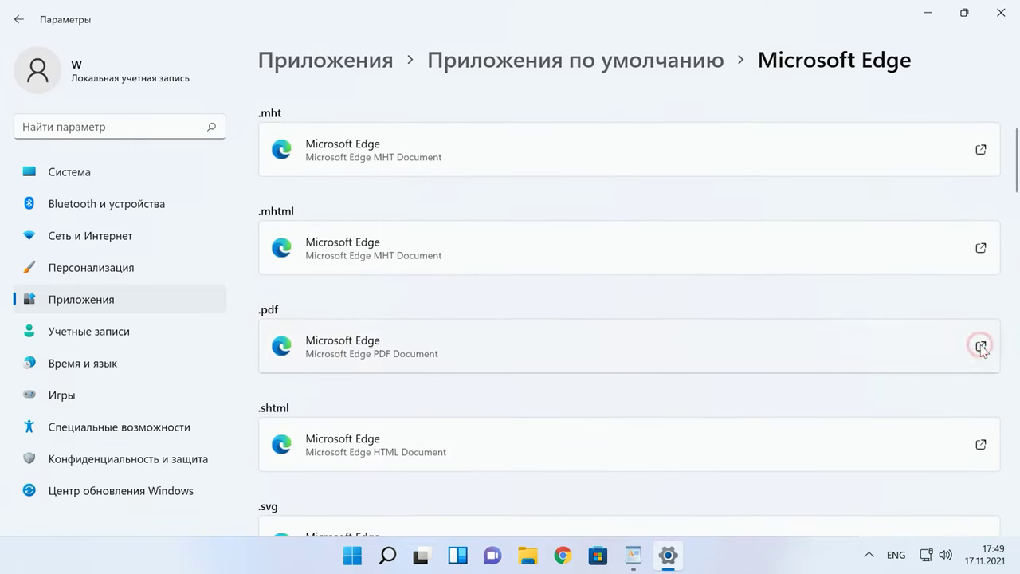
pyautogui.click(981, 346)
pyautogui.click(477, 333)
pyautogui.click(551, 456)
# - Assign Google Chrome as the default for further Microsoft Edge file types below .pdf in the list
pyautogui.scroll(-1, 587, 446)
pyautogui.click(980, 377)
pyautogui.click(478, 322)
pyautogui.click(531, 449)
pyautogui.scroll(-2, 885, 268)
pyautogui.click(479, 321)
pyautogui.click(550, 446)
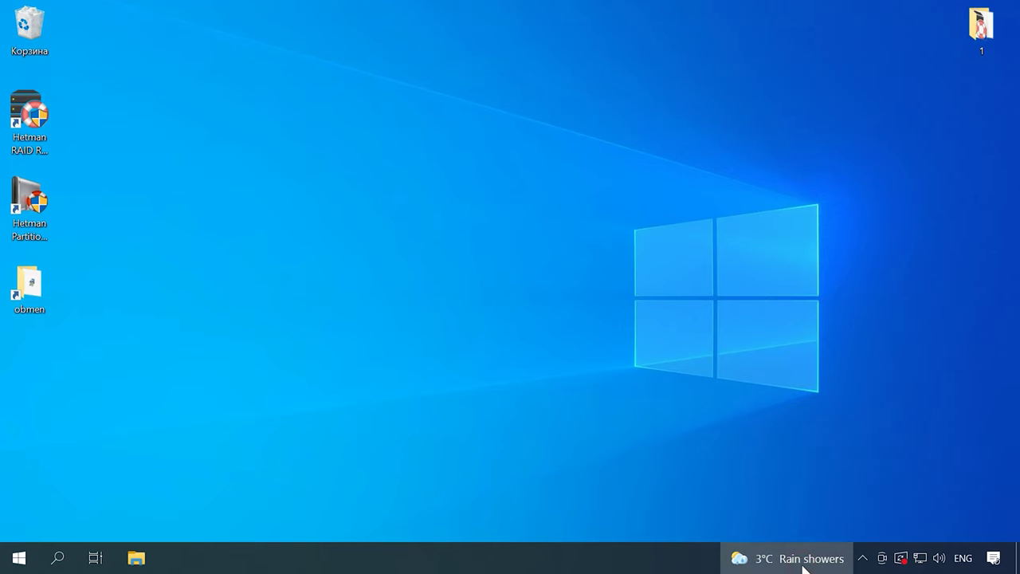
# - Check the weather widget on the Windows 10 taskbar and the weather app among the hidden tray icons in Windows 11
pyautogui.click(803, 562)
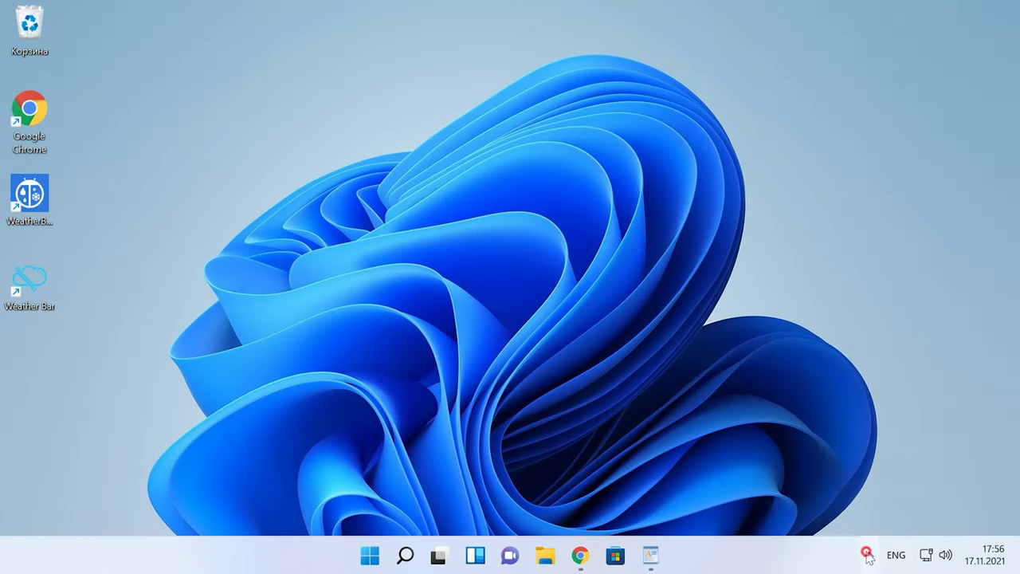
pyautogui.click(869, 555)
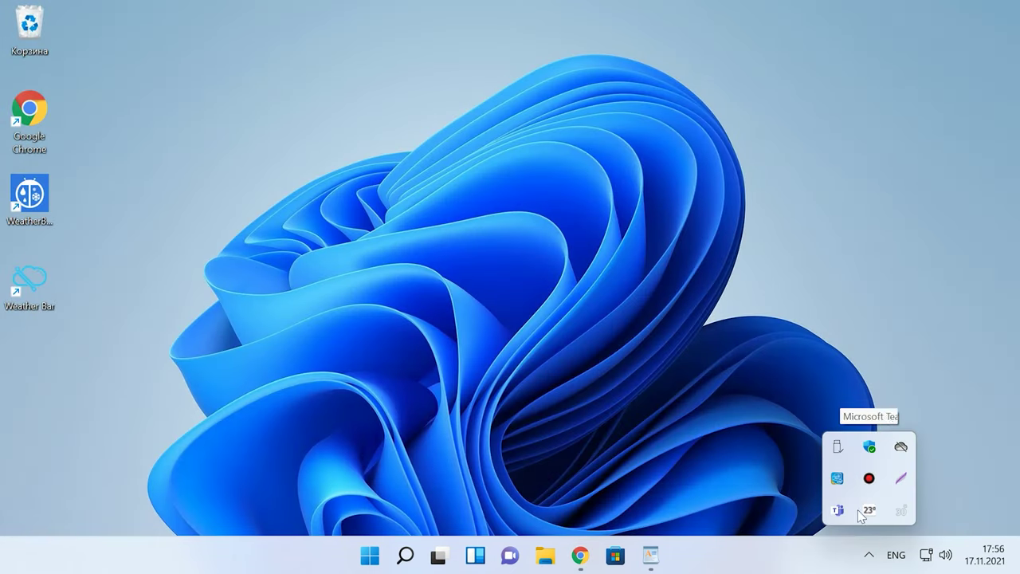
pyautogui.click(904, 511)
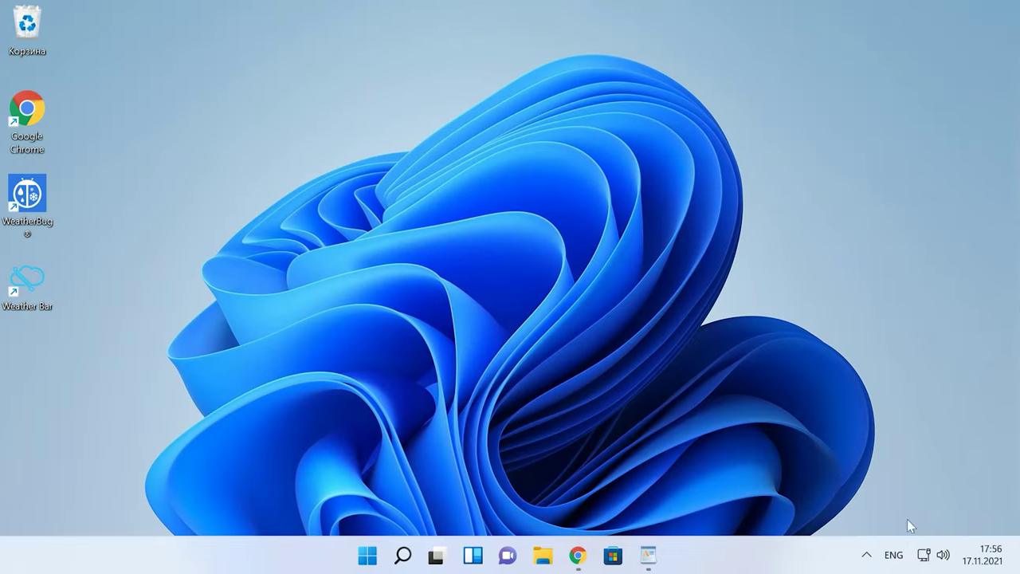
# - Open the OneDrive settings from its hidden tray icon and show the general options page (Параметры)
pyautogui.click(867, 554)
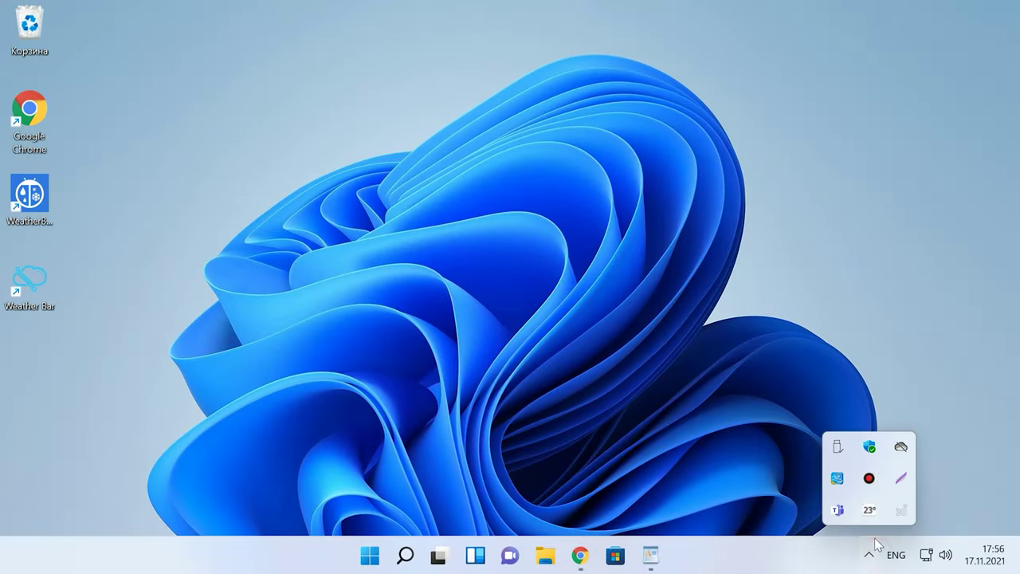
pyautogui.click(901, 448)
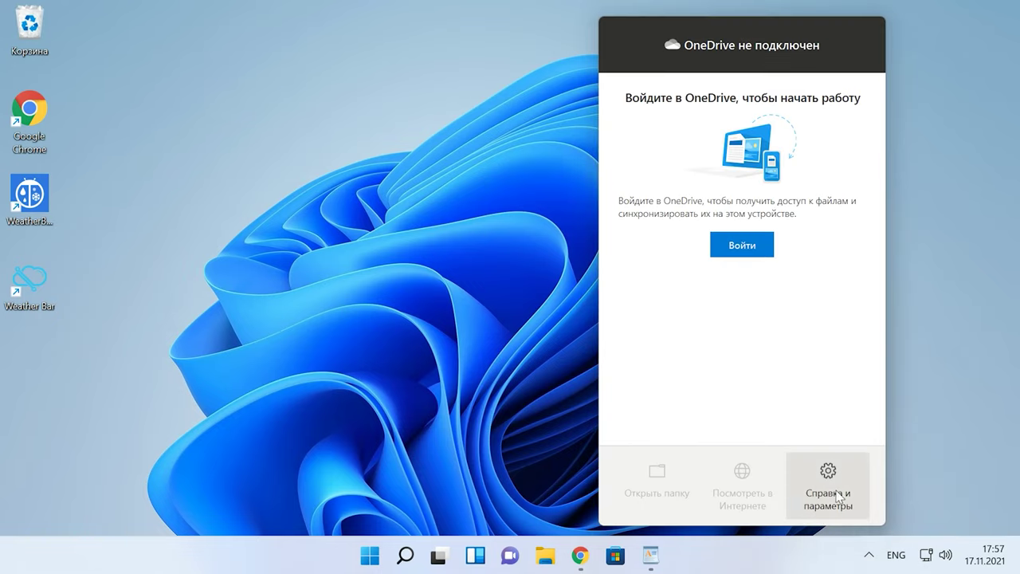
pyautogui.click(843, 497)
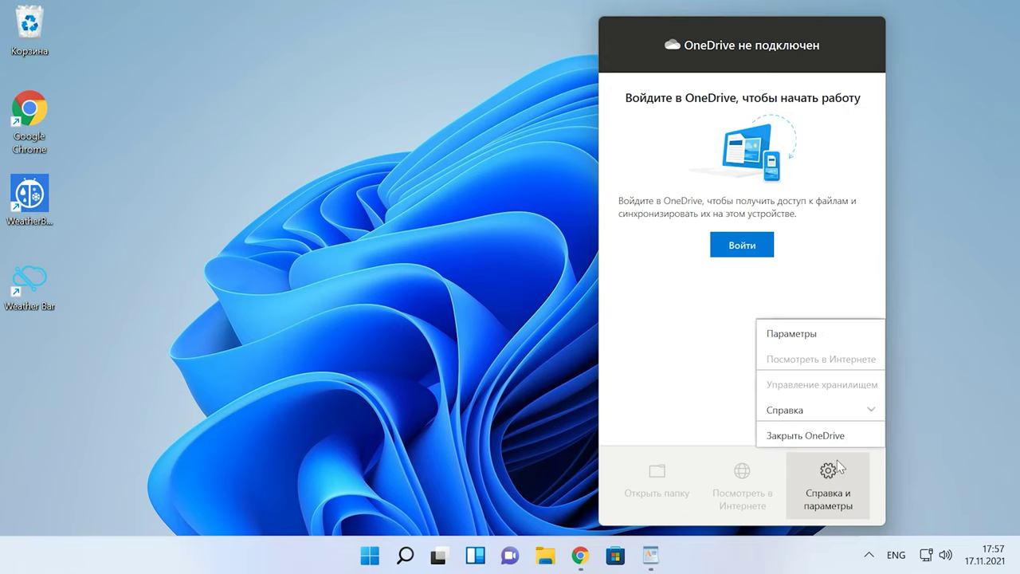
pyautogui.click(797, 335)
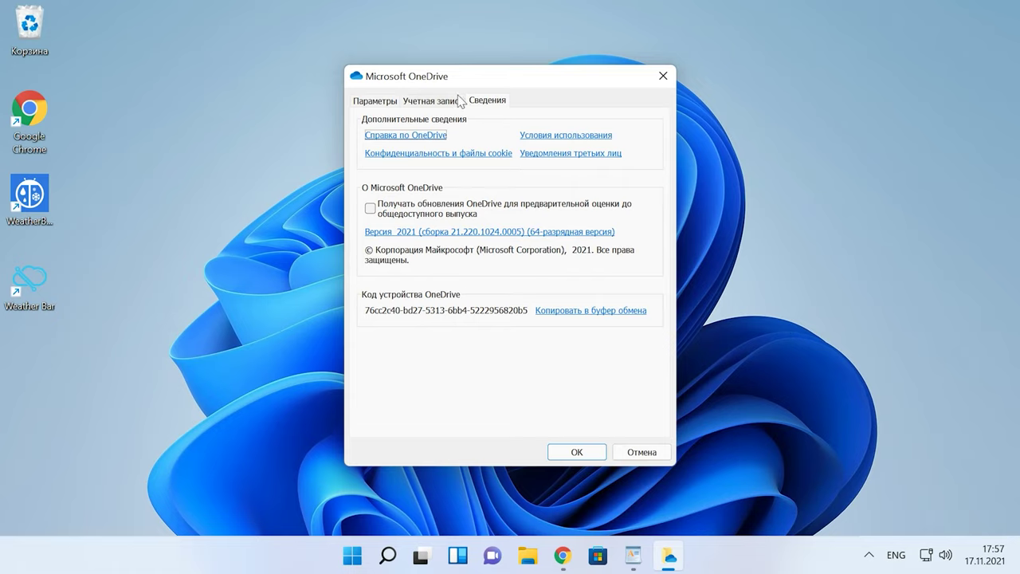
pyautogui.click(368, 101)
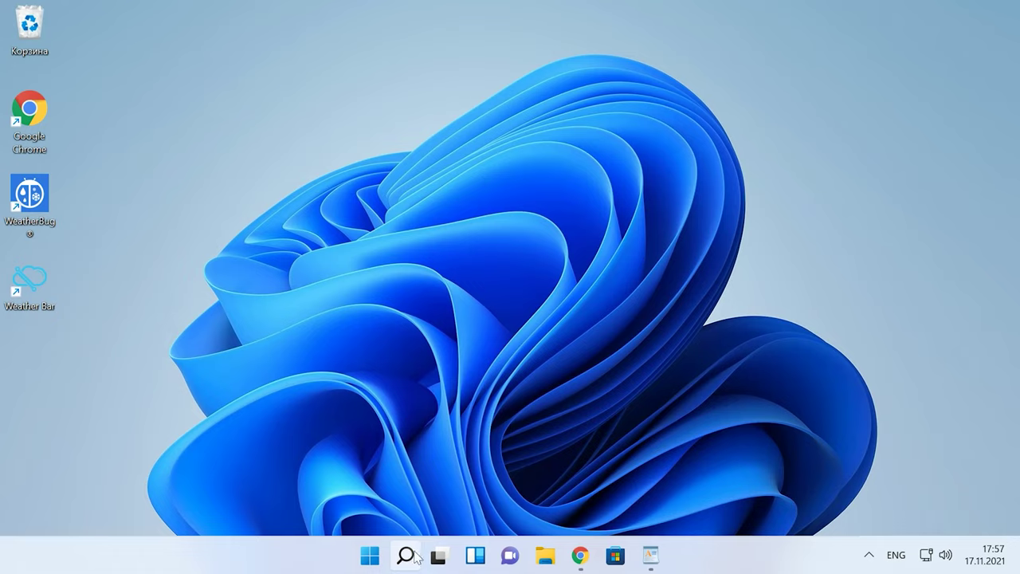
# - Look over the taskbar's Search and the File Explorer icon's list of pinned and frequent folders
pyautogui.click(408, 558)
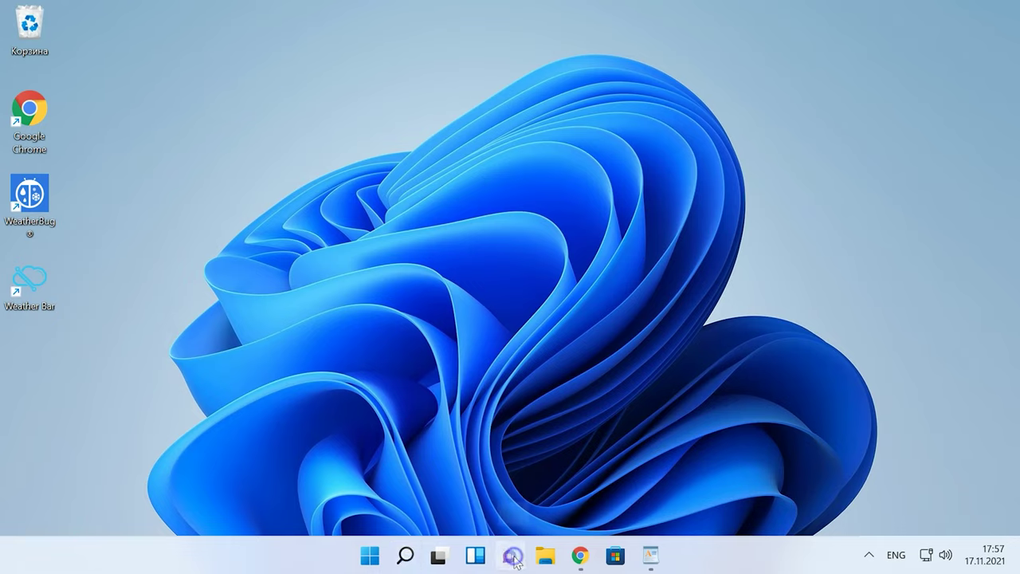
pyautogui.rightClick(549, 556)
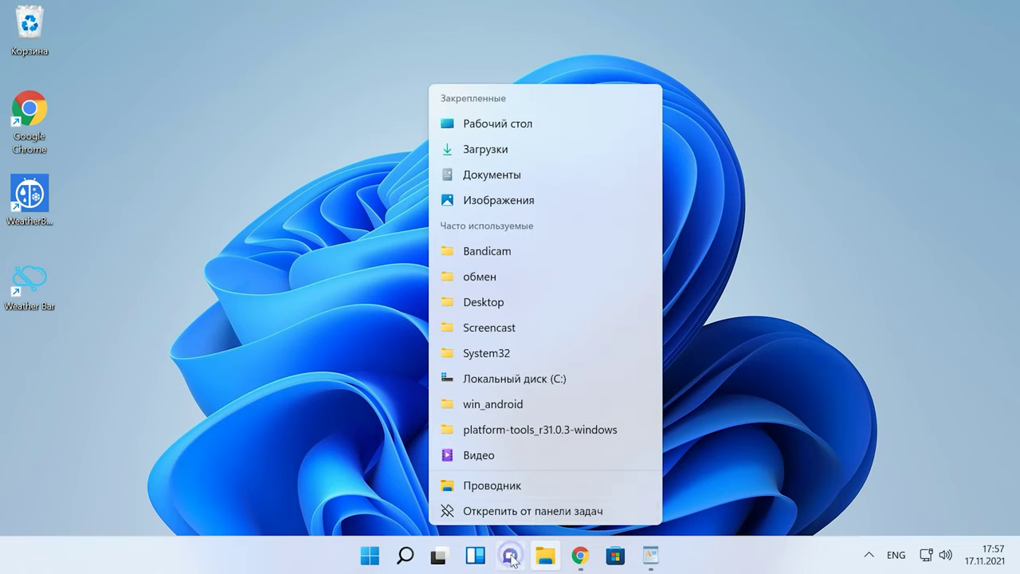
pyautogui.click(499, 550)
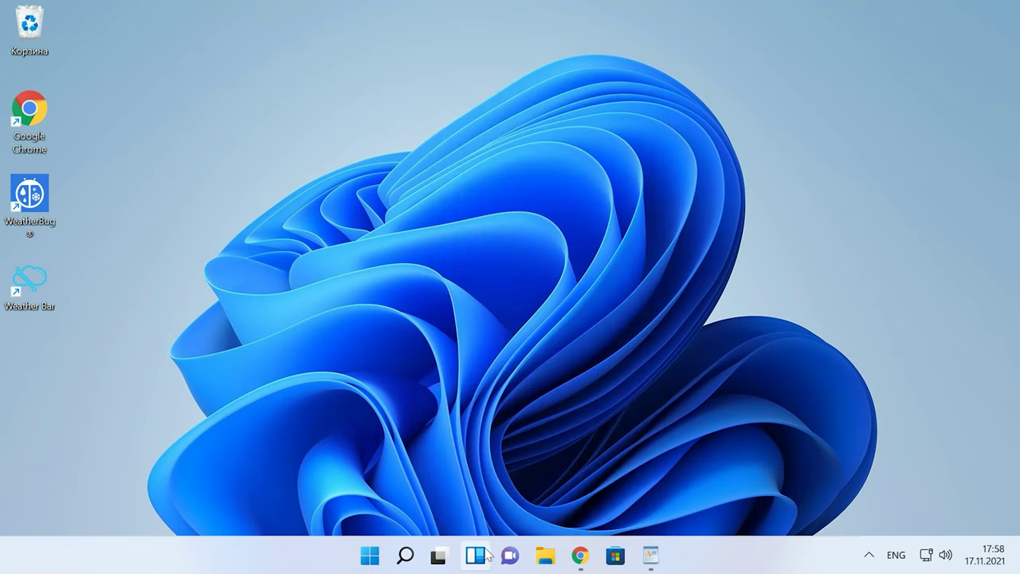
# - Turn off Поиск, Представление задач, Мини-приложения and Чат in the taskbar settings
pyautogui.rightClick(221, 558)
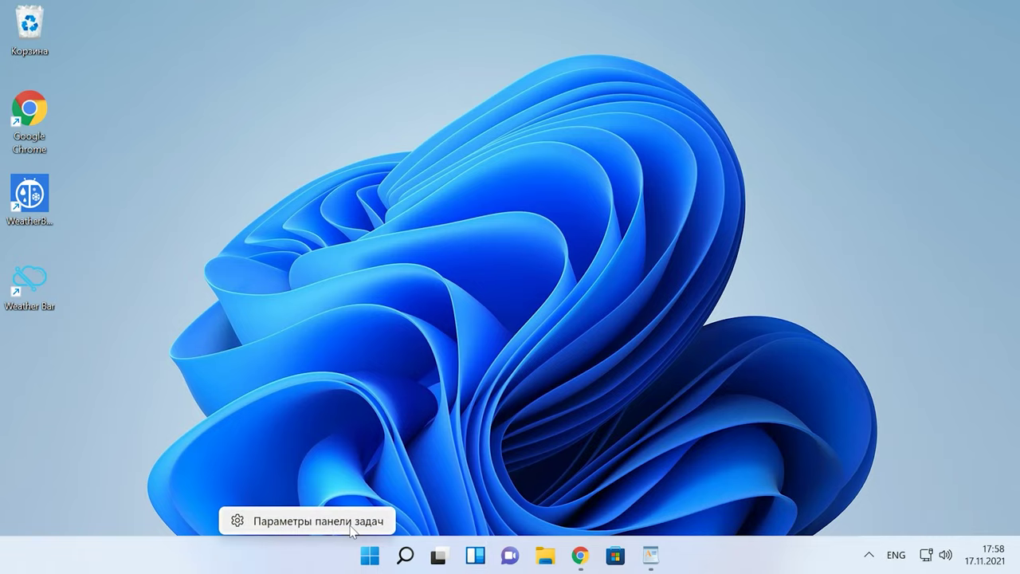
pyautogui.click(329, 526)
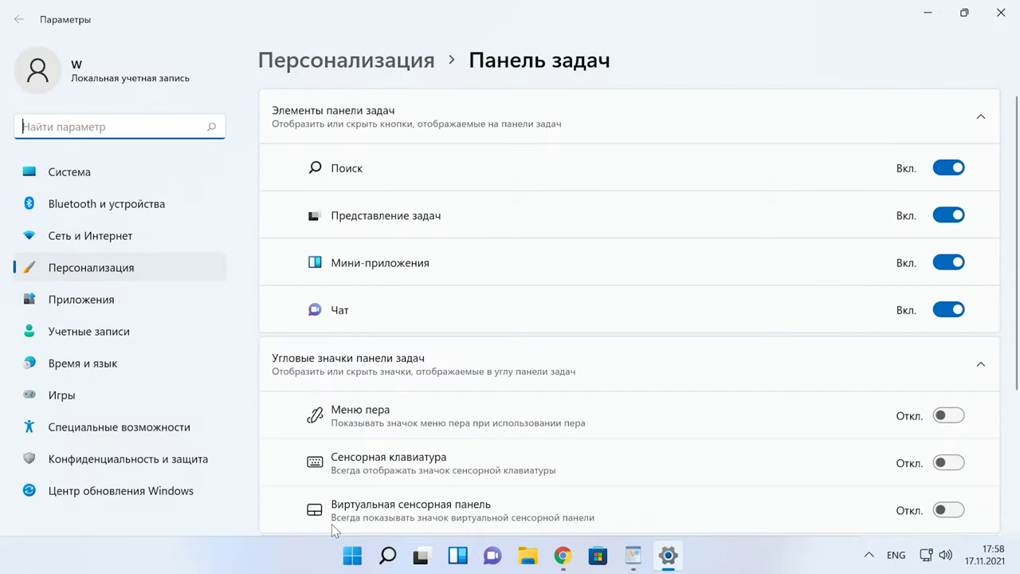
pyautogui.click(956, 169)
pyautogui.click(948, 215)
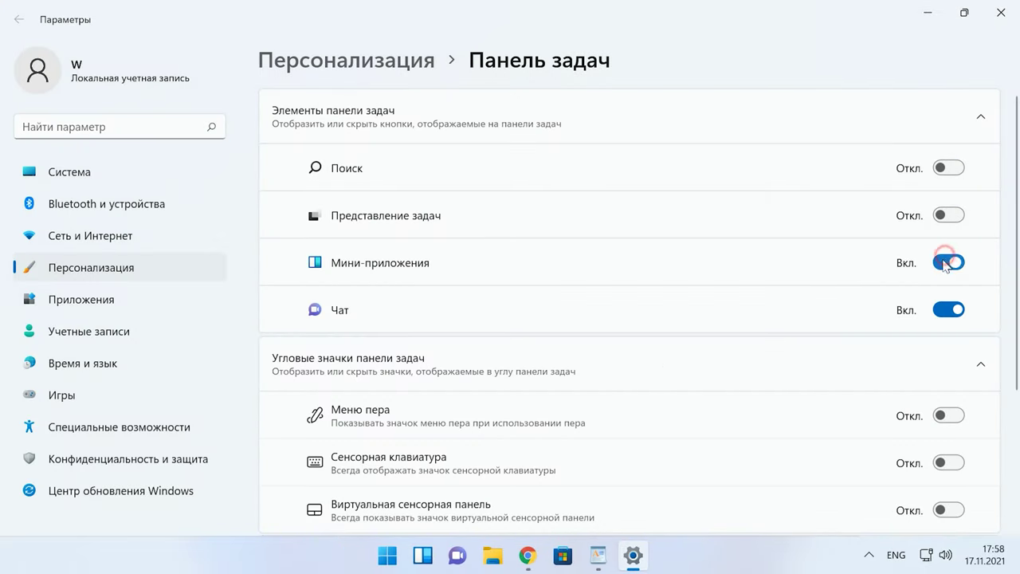
pyautogui.click(948, 263)
pyautogui.click(947, 311)
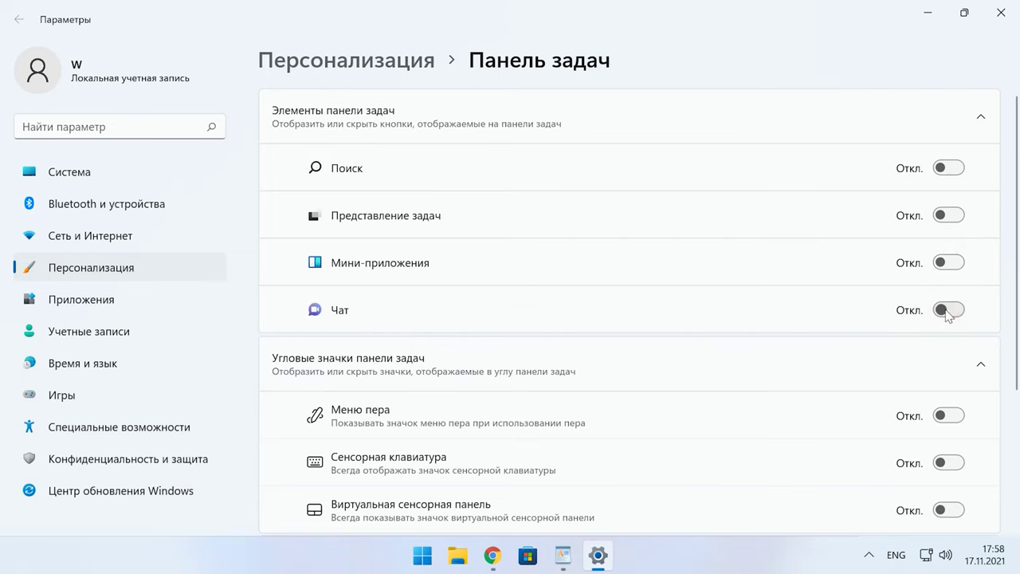